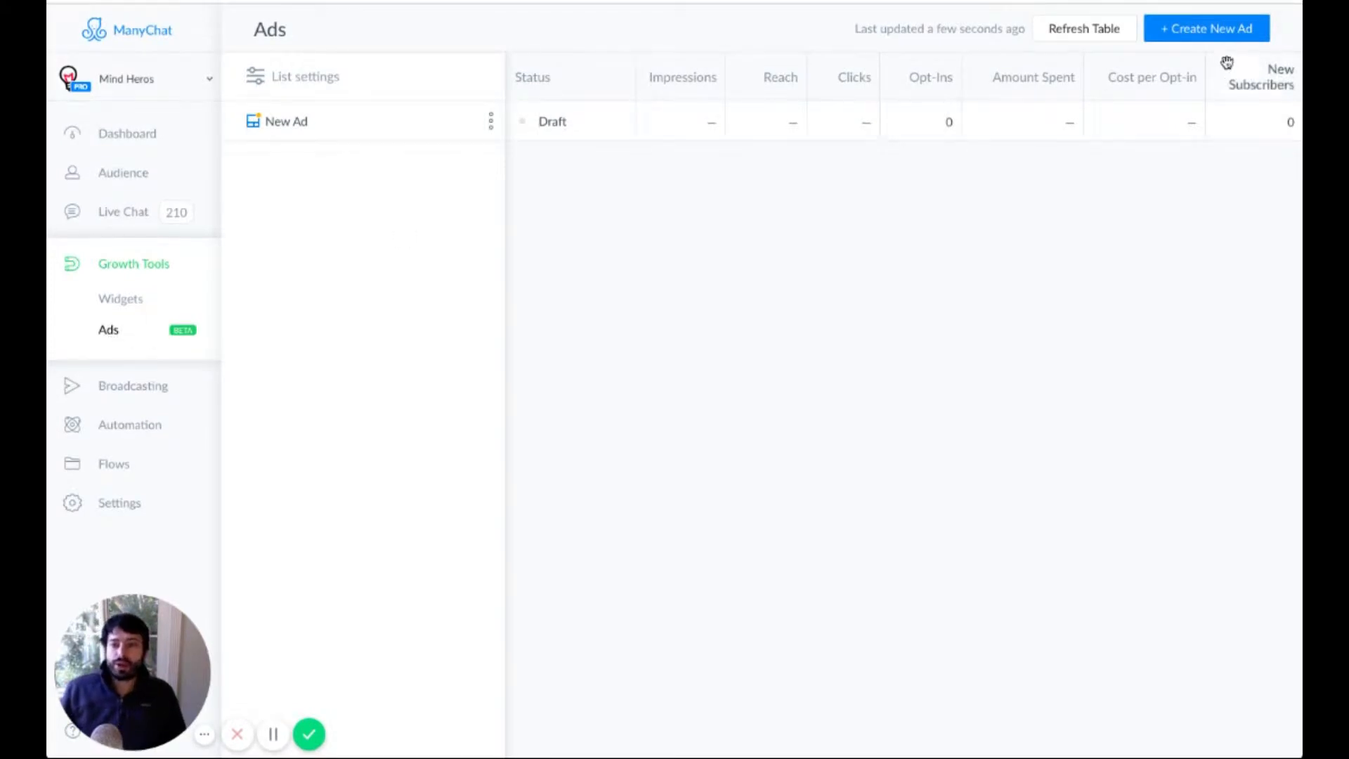
# Start a new ad under the Mind Heros Biz Account with a new campaign
pyautogui.click(1218, 37)
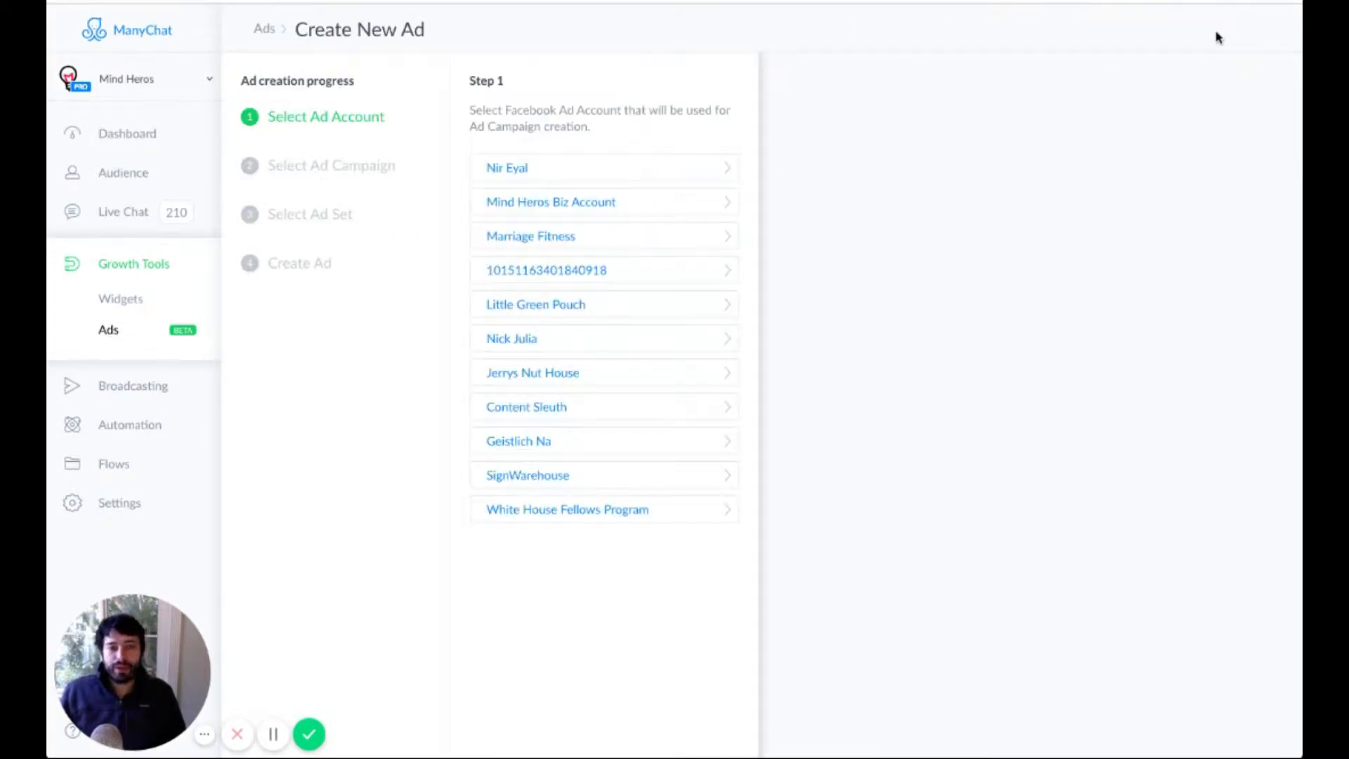
pyautogui.click(616, 206)
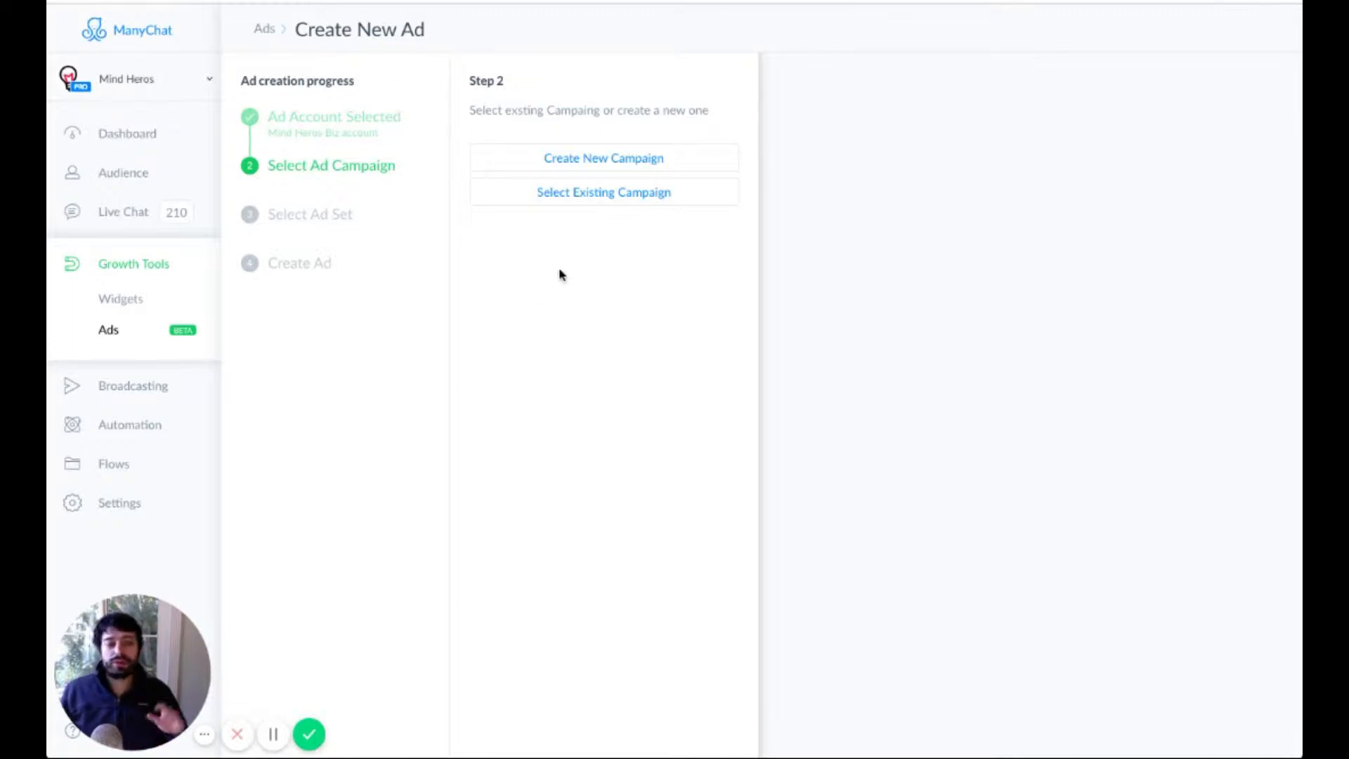
pyautogui.click(562, 160)
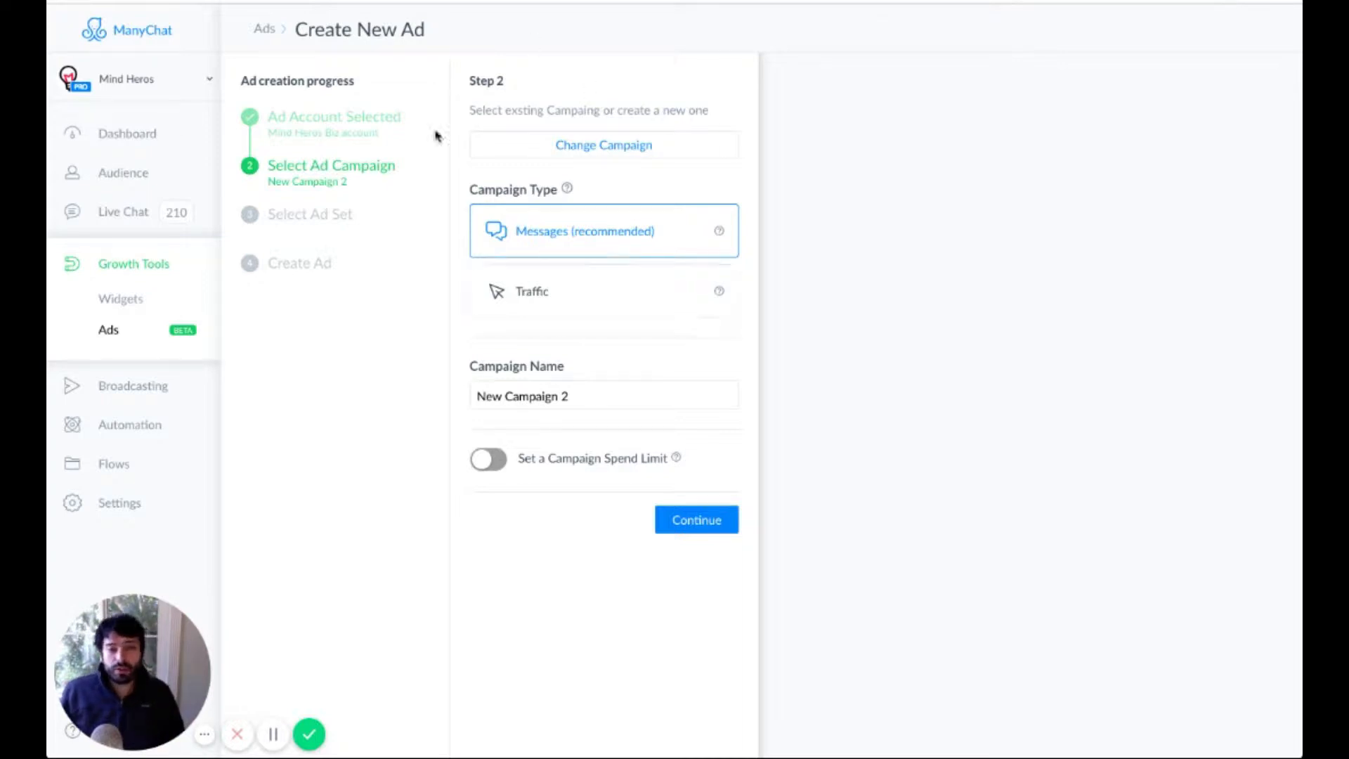
# Name the Messages campaign "Test #2", leave its spend limit off, and continue to the ad set stage
pyautogui.tripleClick(579, 393)
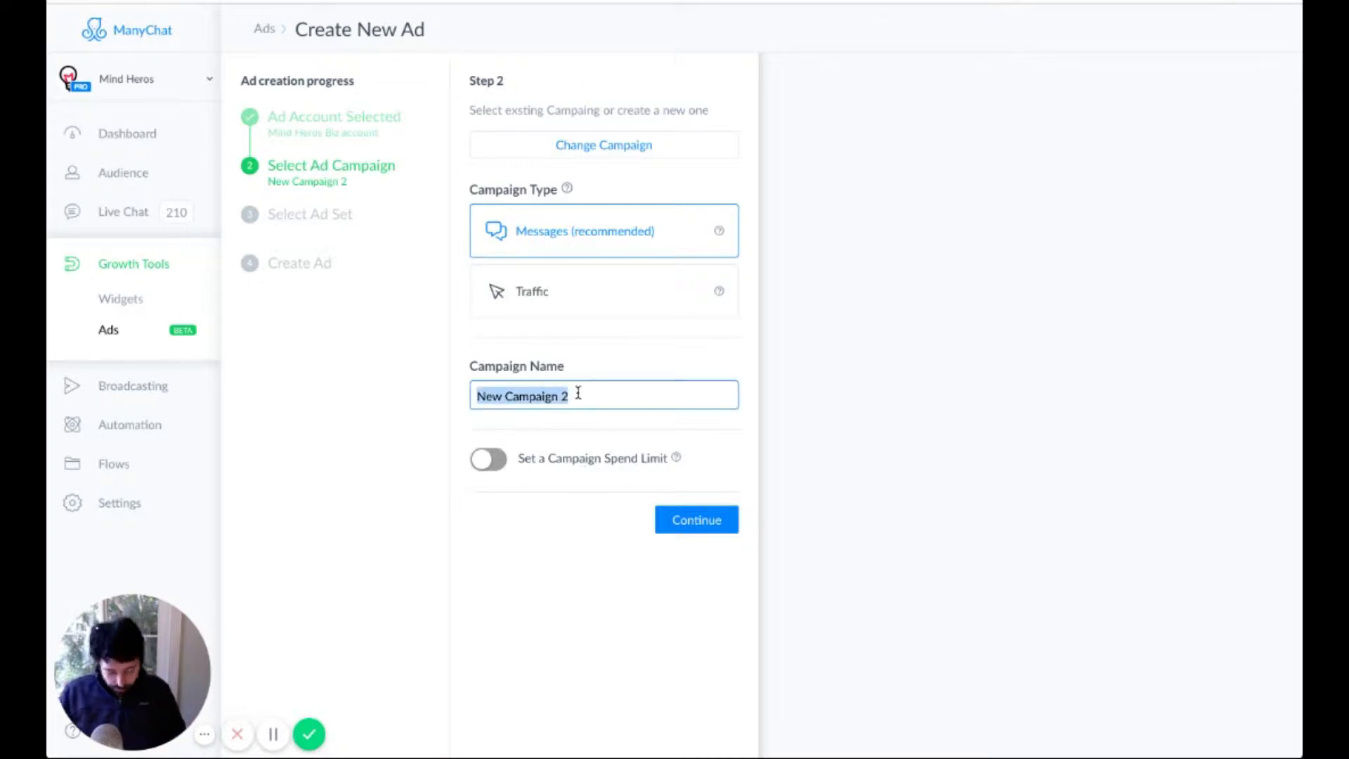
pyautogui.write('Test ')
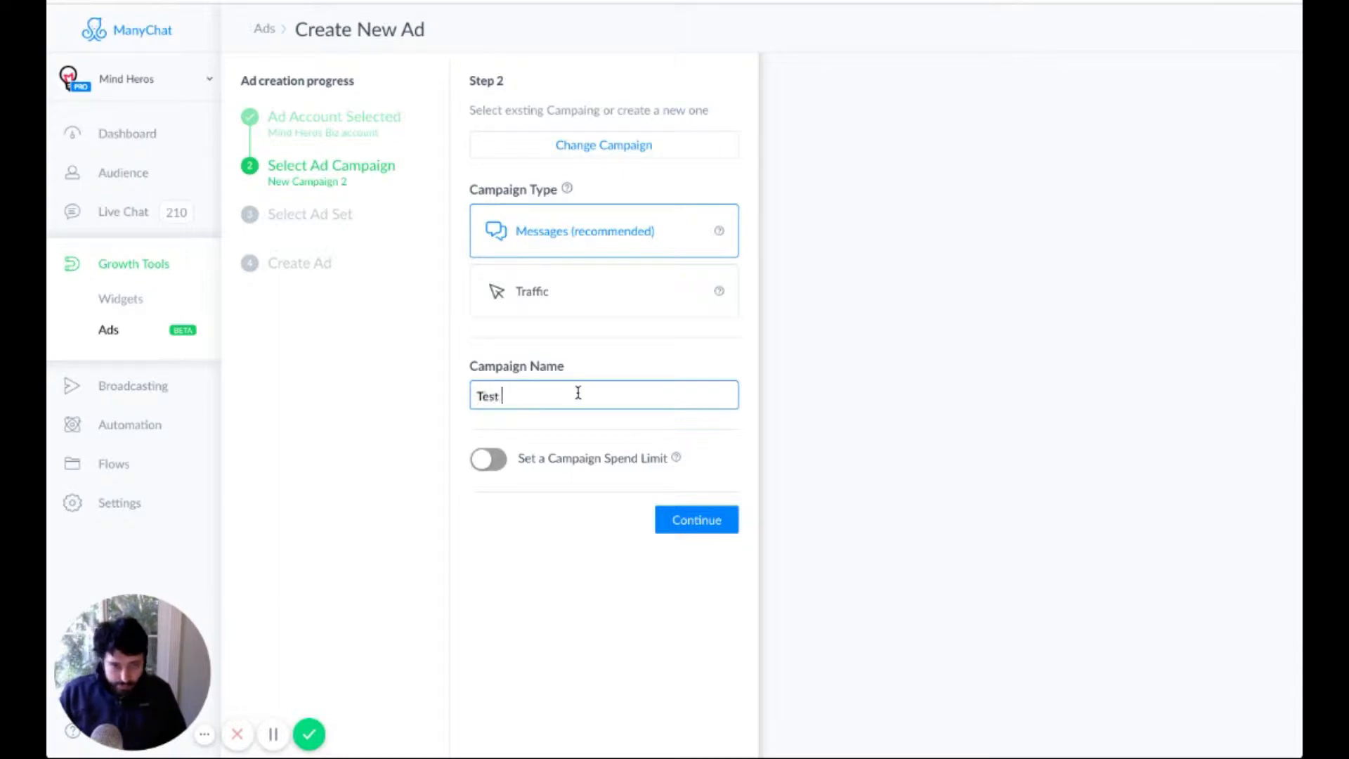
pyautogui.write('#2')
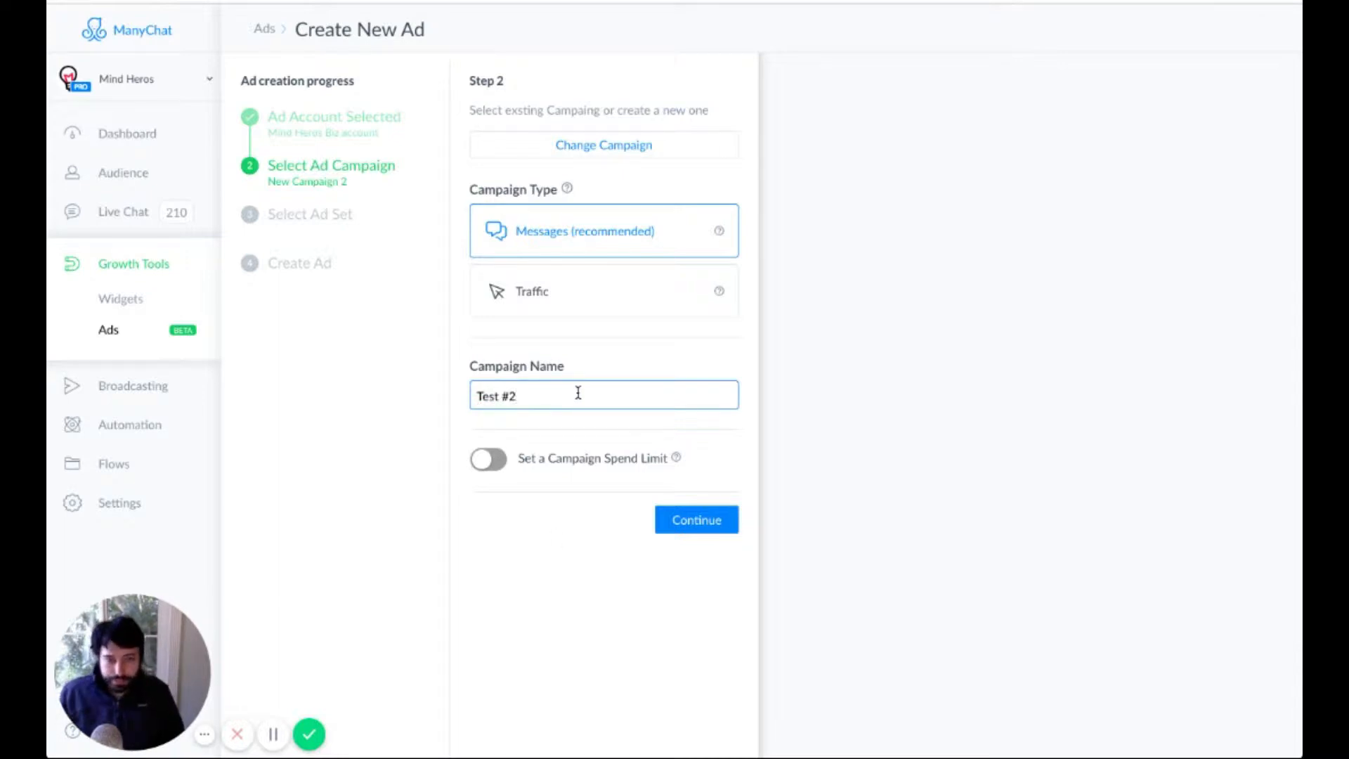
pyautogui.click(541, 650)
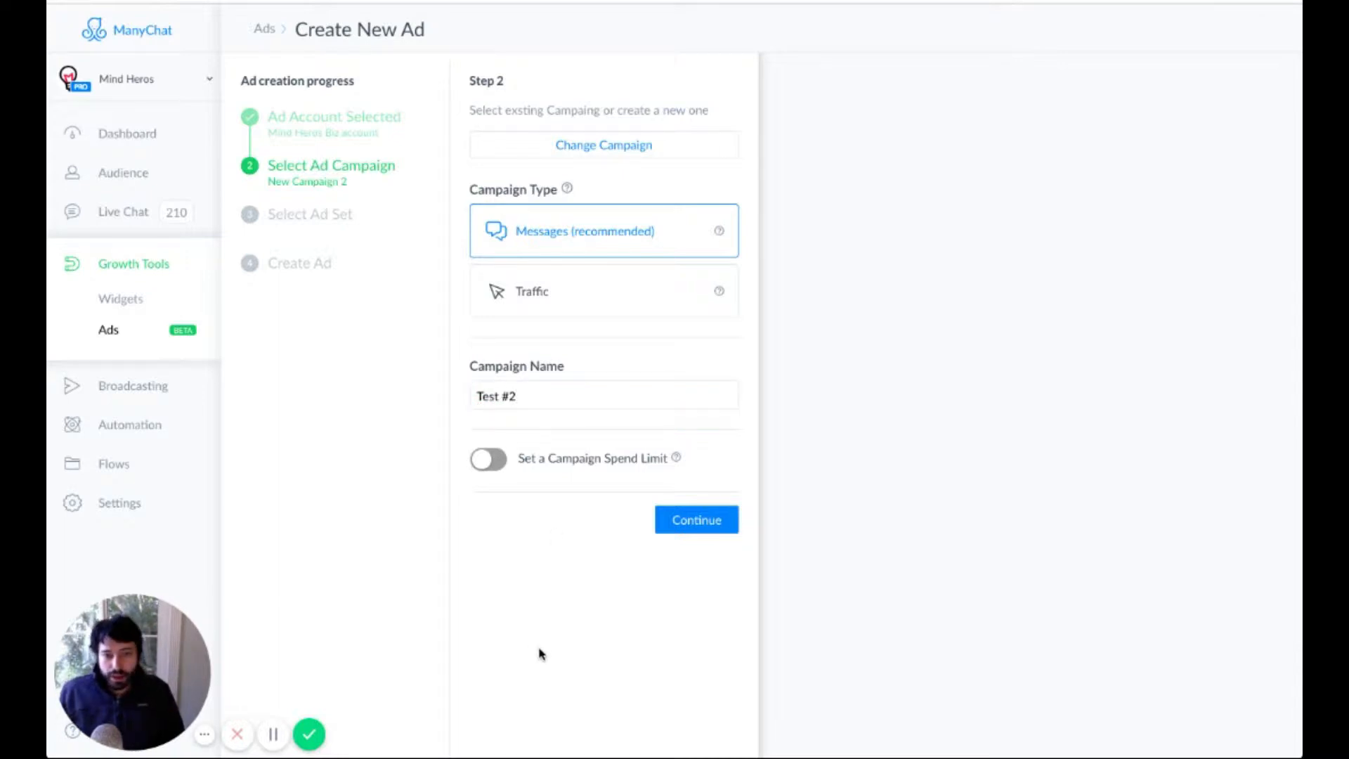
pyautogui.click(488, 460)
pyautogui.click(490, 460)
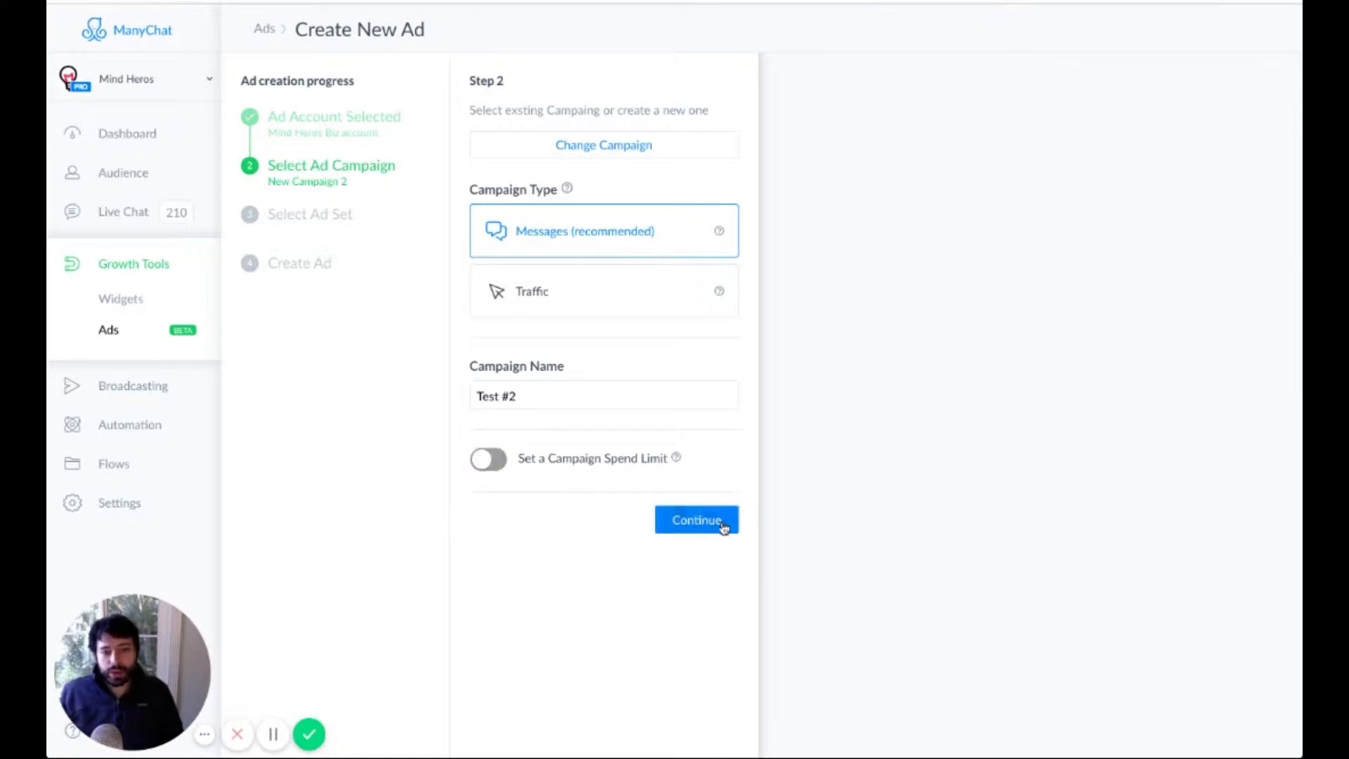
pyautogui.click(720, 522)
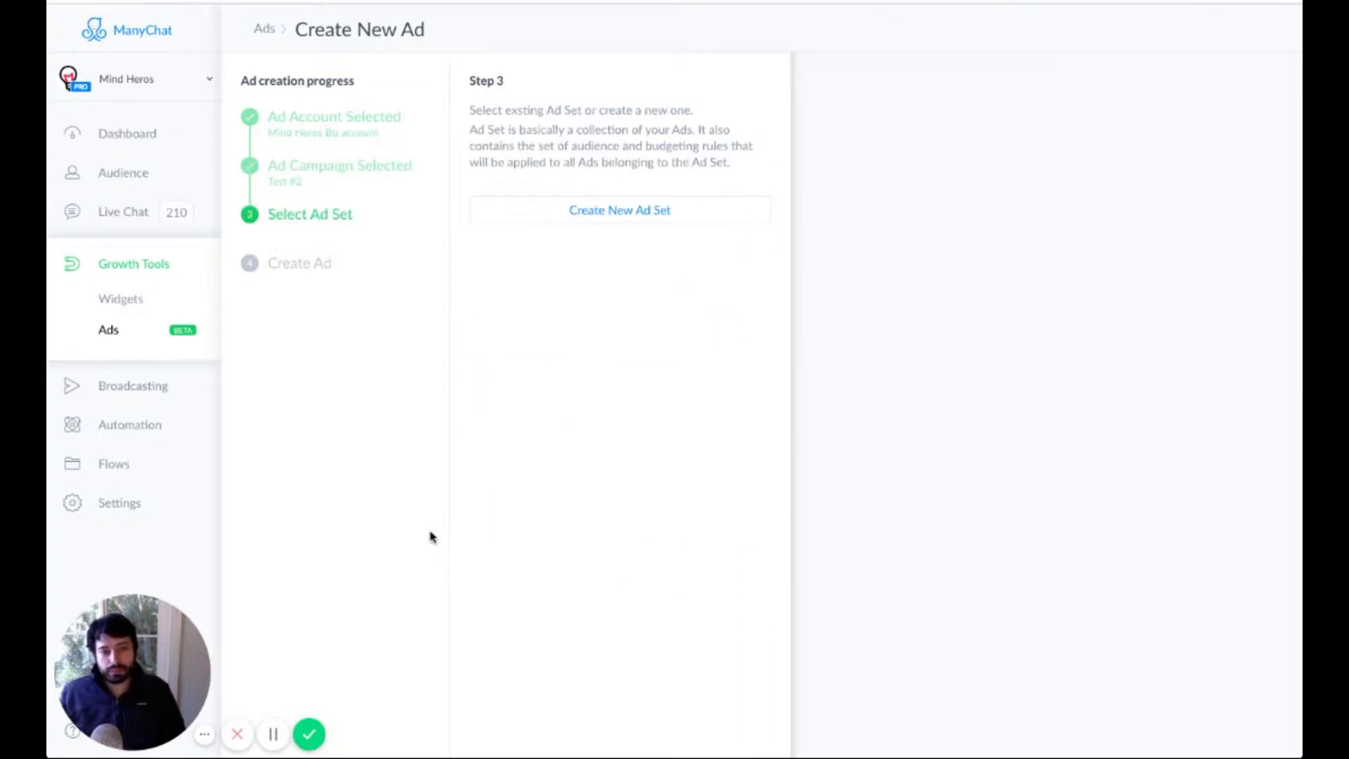
# Create a new ad set and look through the available custom and lookalike audiences without choosing one
pyautogui.click(653, 210)
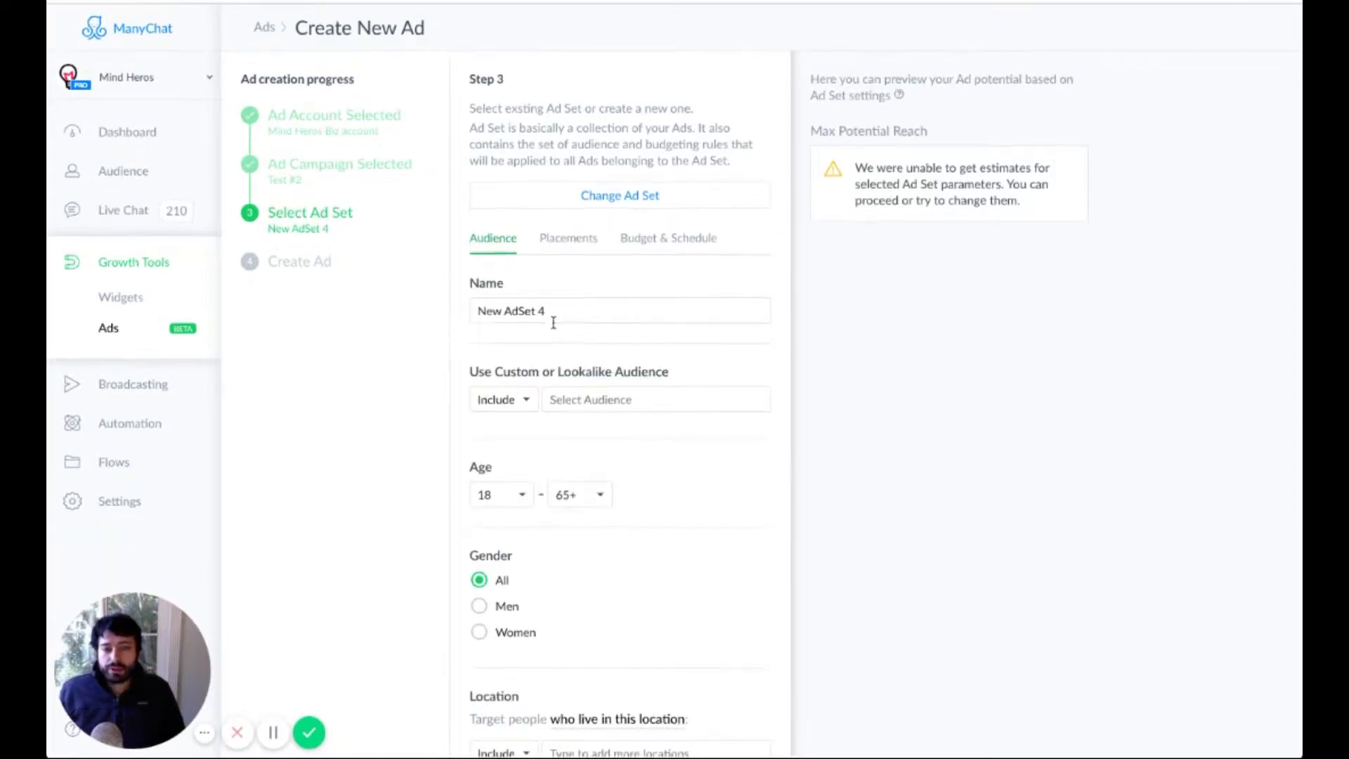
pyautogui.scroll(-3, 687, 359)
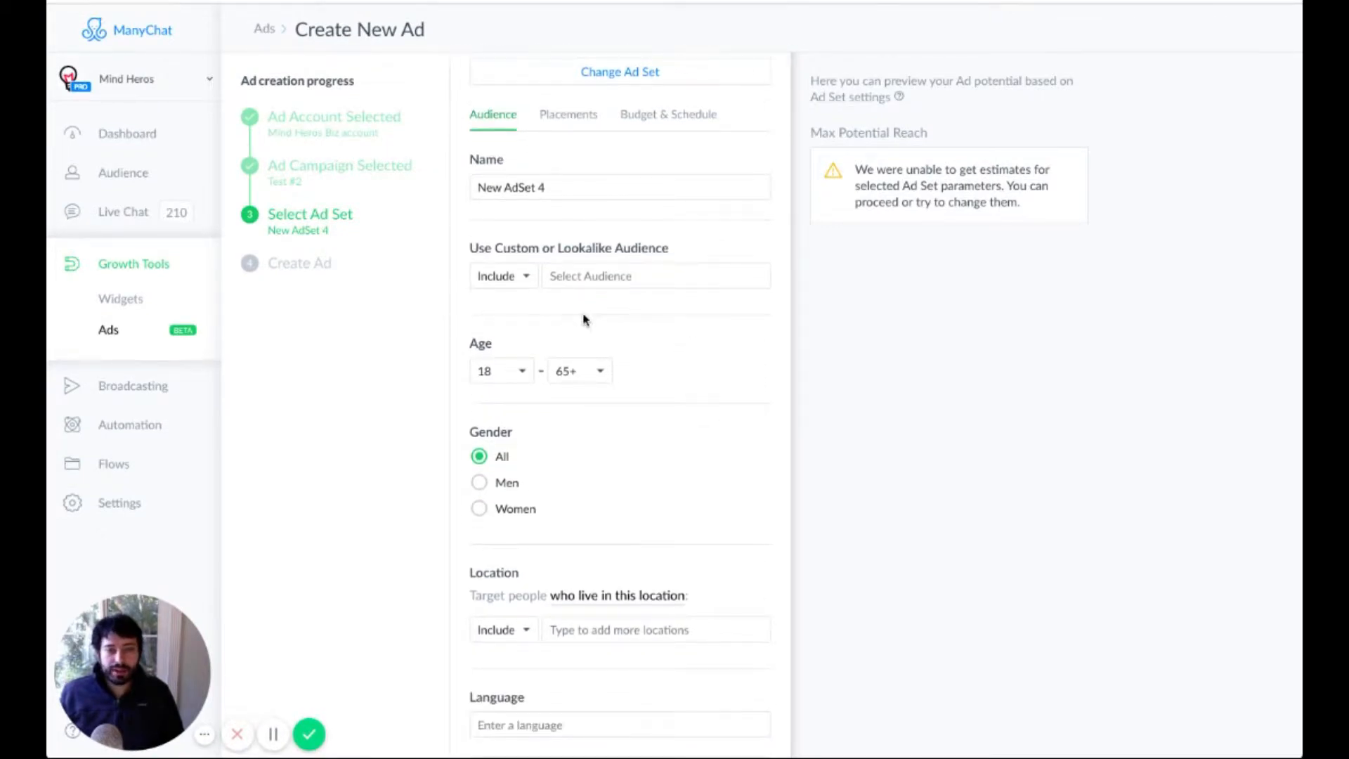
pyautogui.click(593, 277)
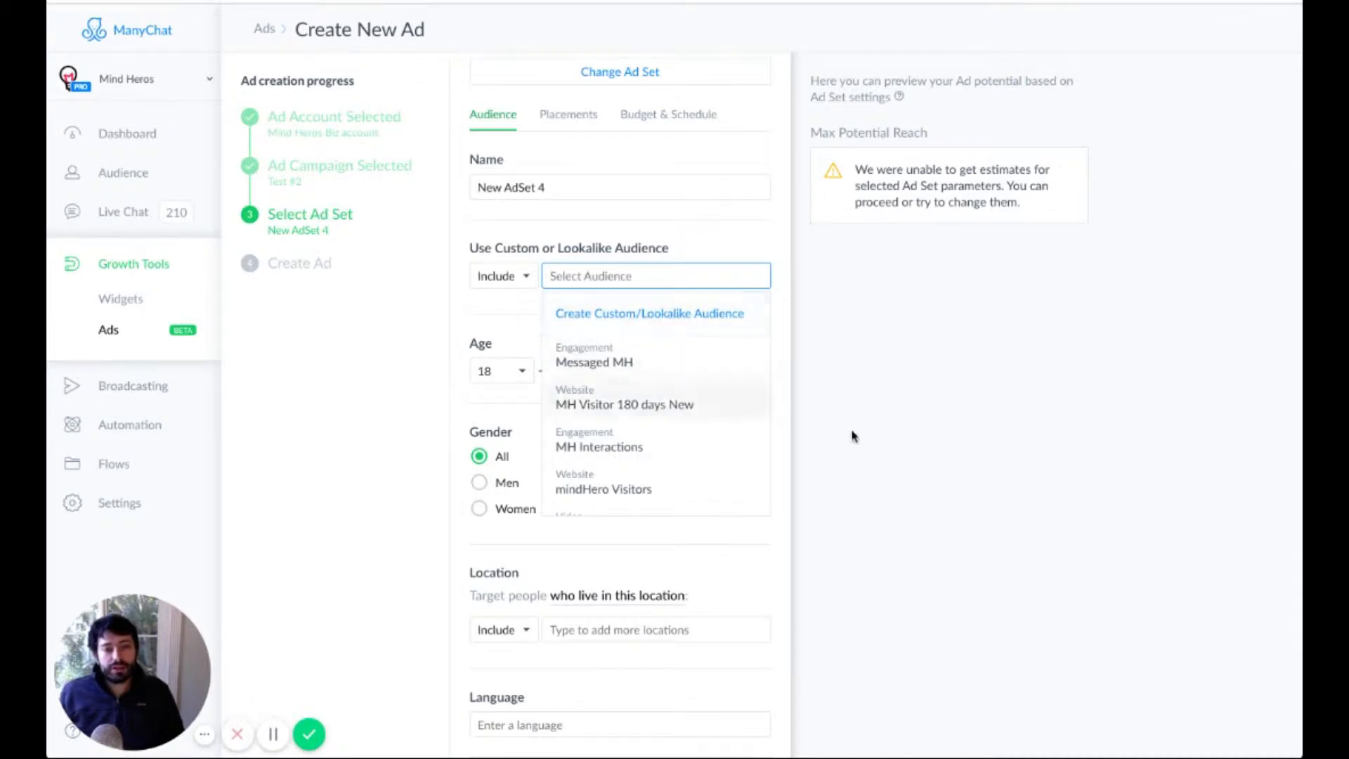
pyautogui.click(429, 309)
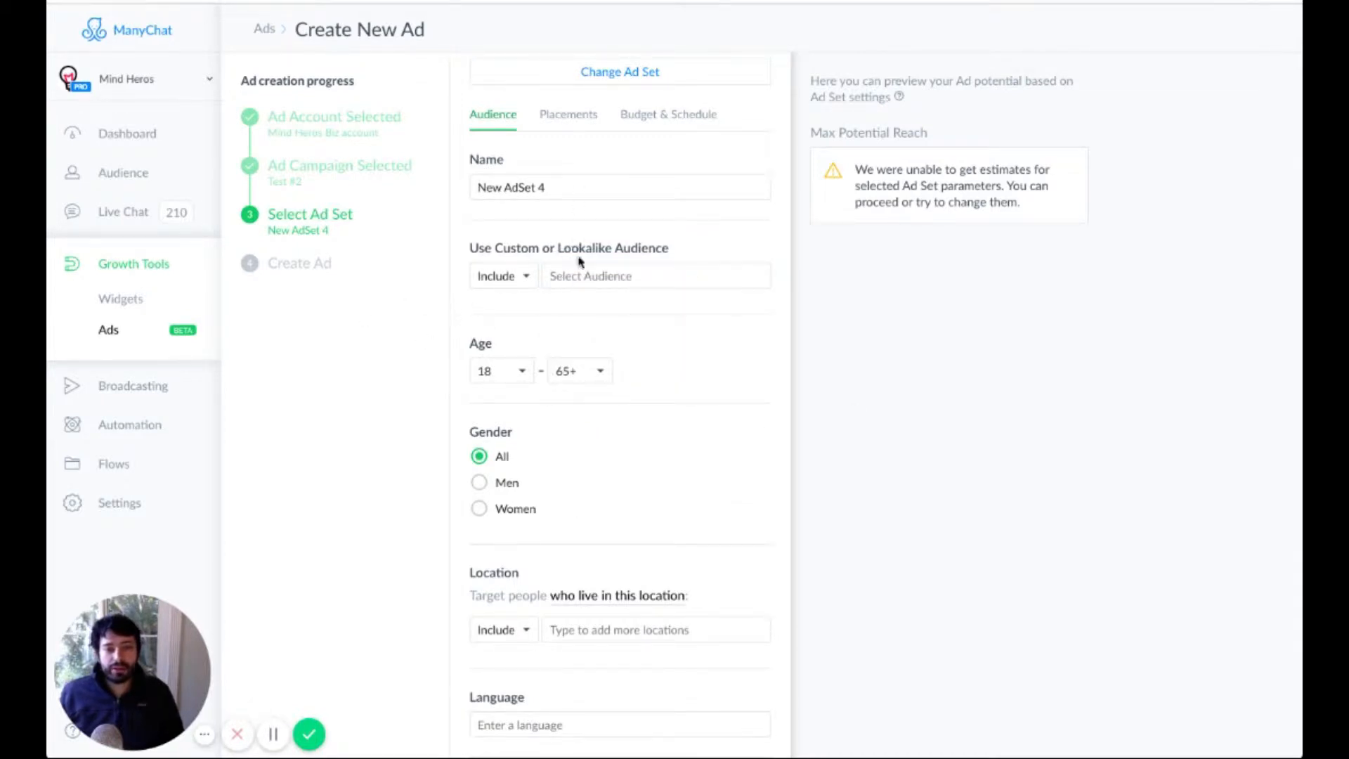
# Include "United, Pennsylvania, US" as the ad set's target location
pyautogui.scroll(-2, 667, 451)
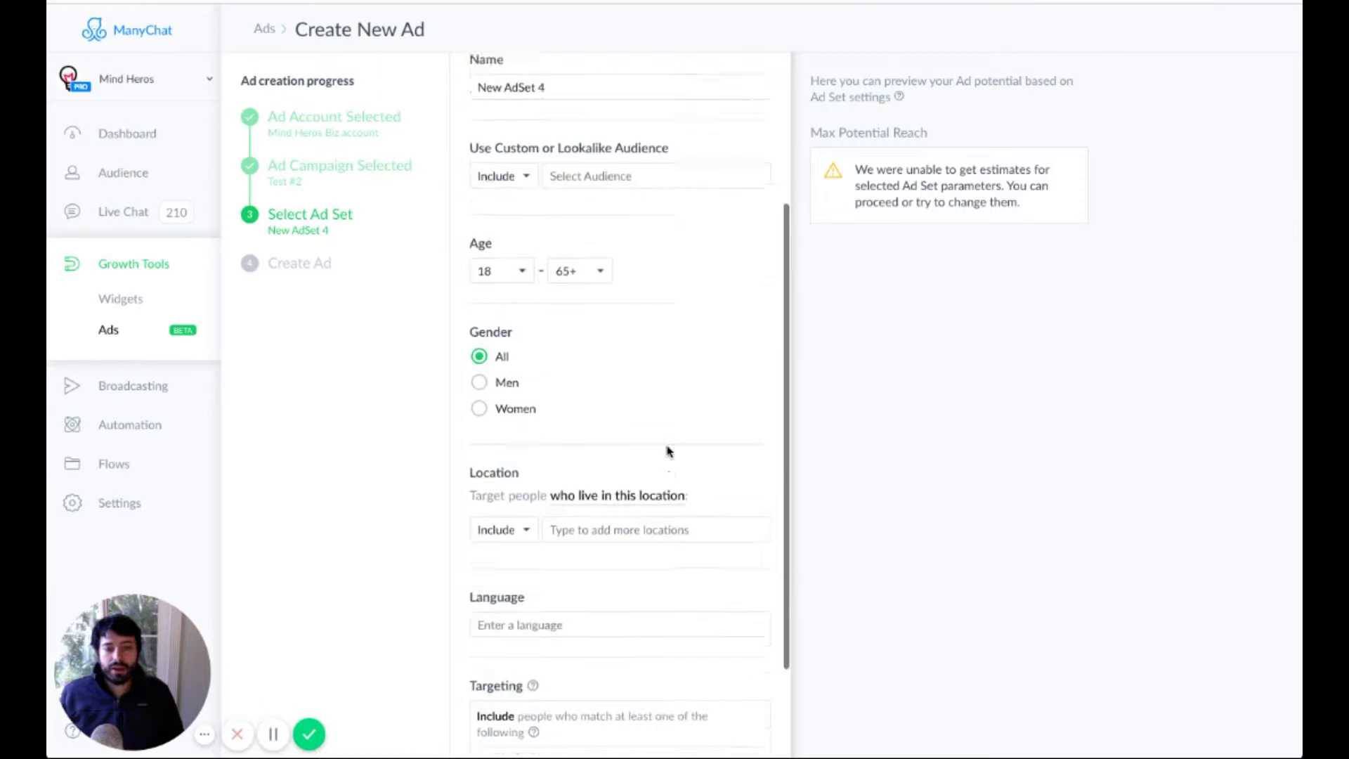
pyautogui.click(601, 515)
pyautogui.write('u')
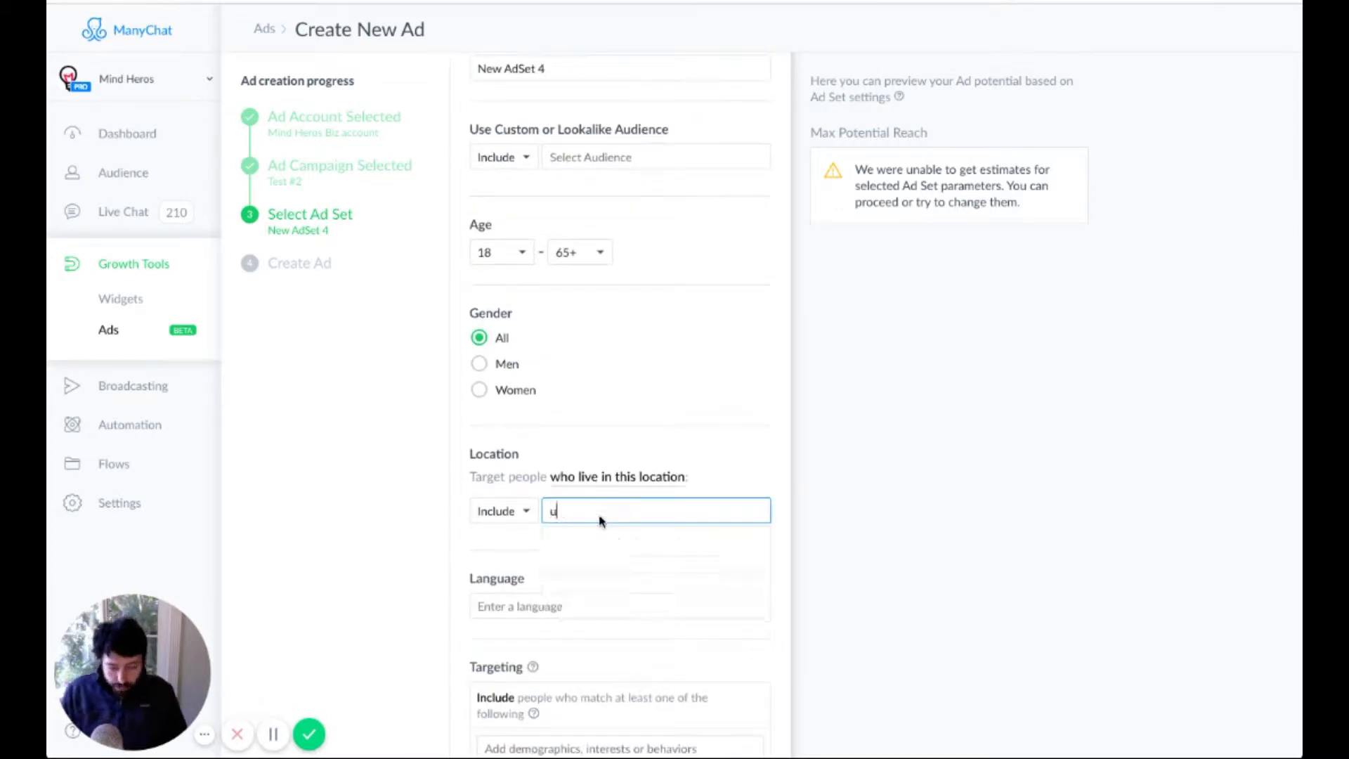
pyautogui.write('n')
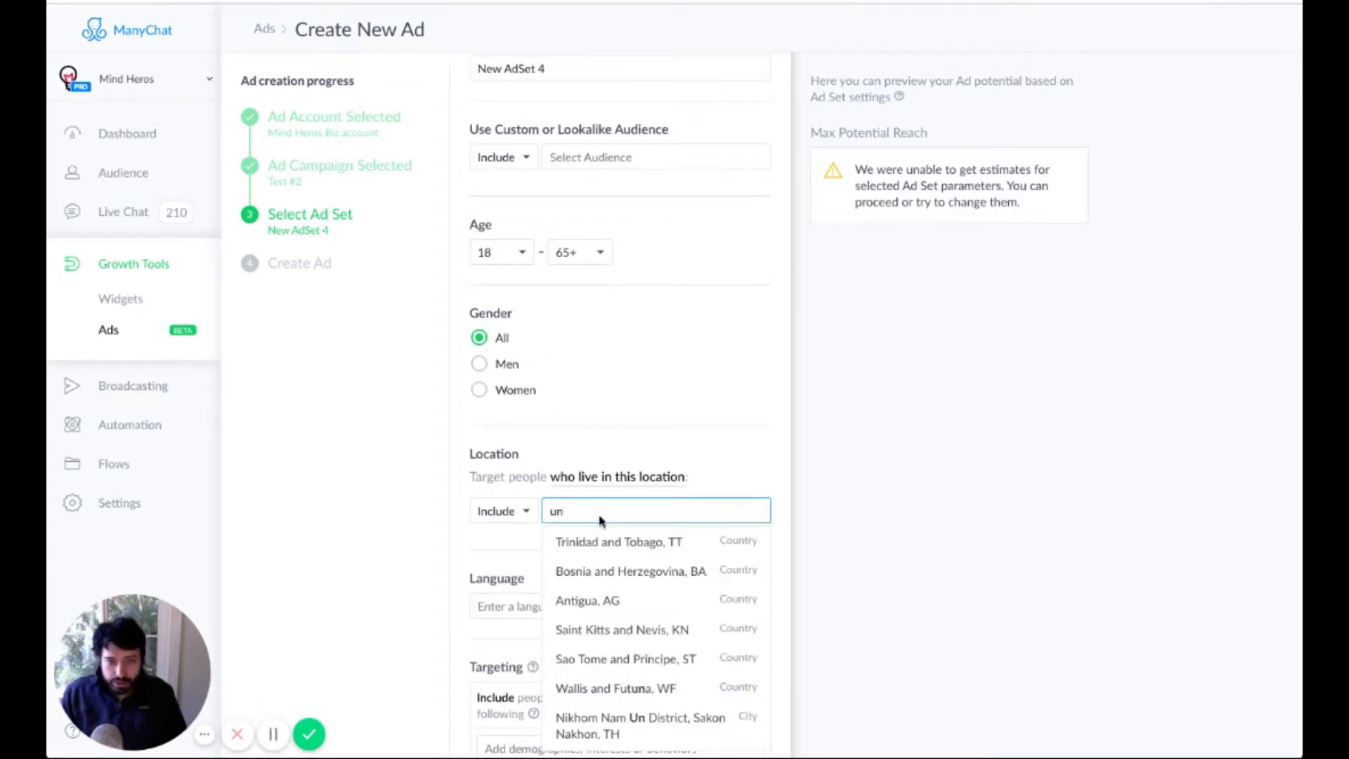
pyautogui.scroll(-2, 631, 639)
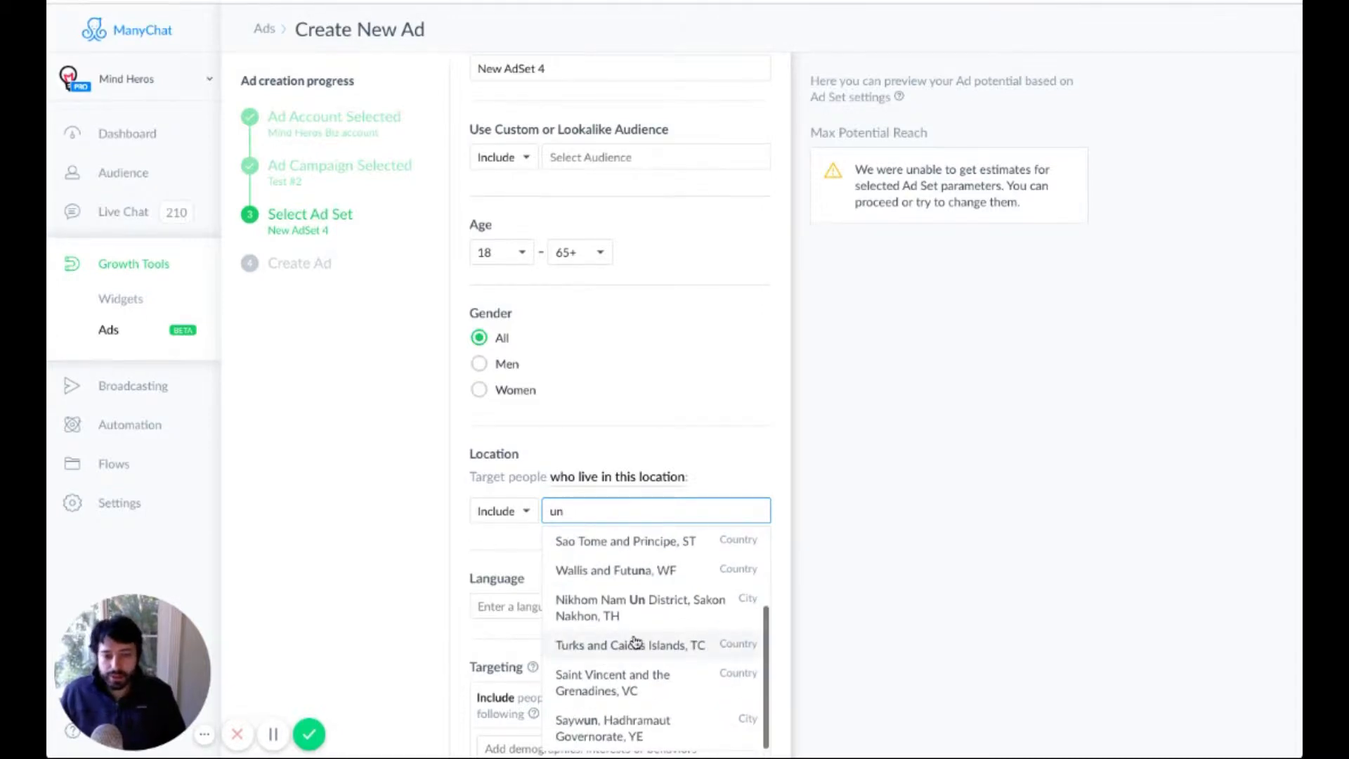
pyautogui.write('ited')
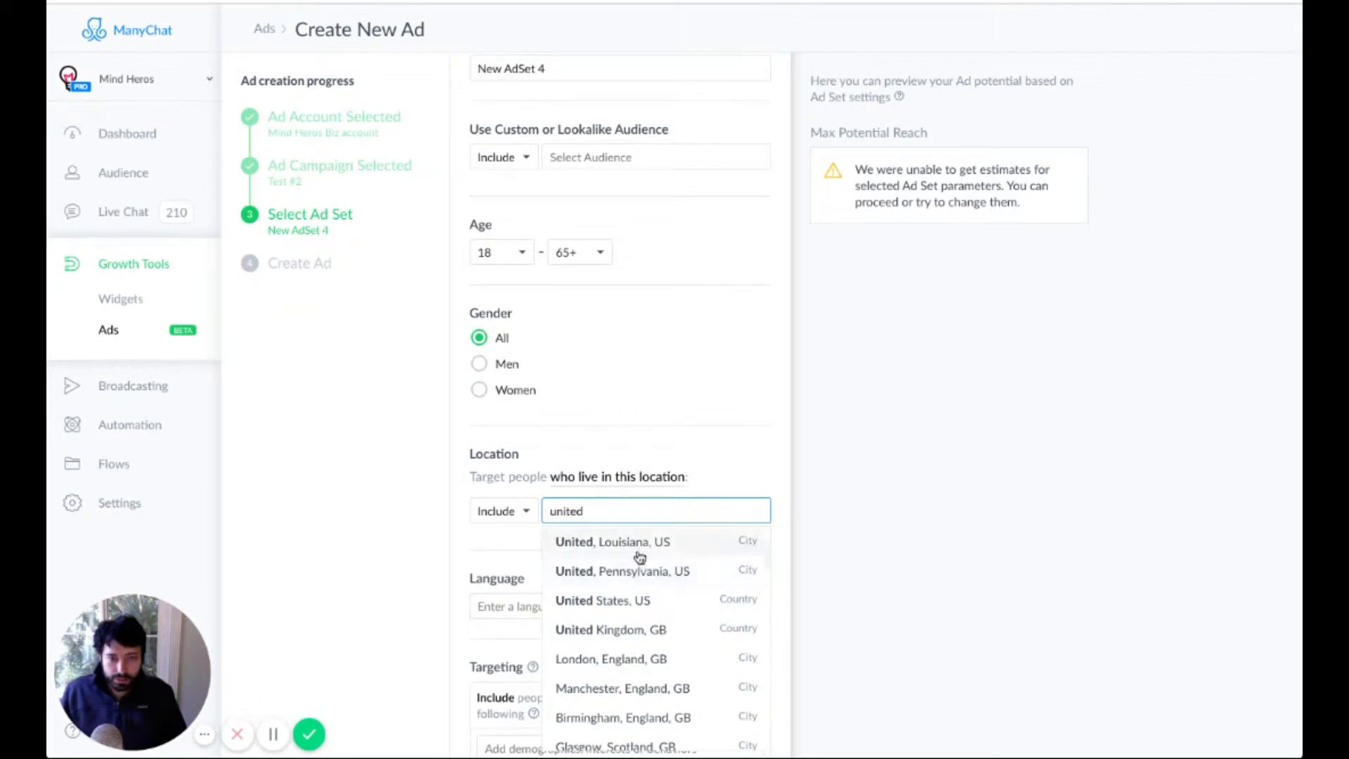
pyautogui.click(628, 578)
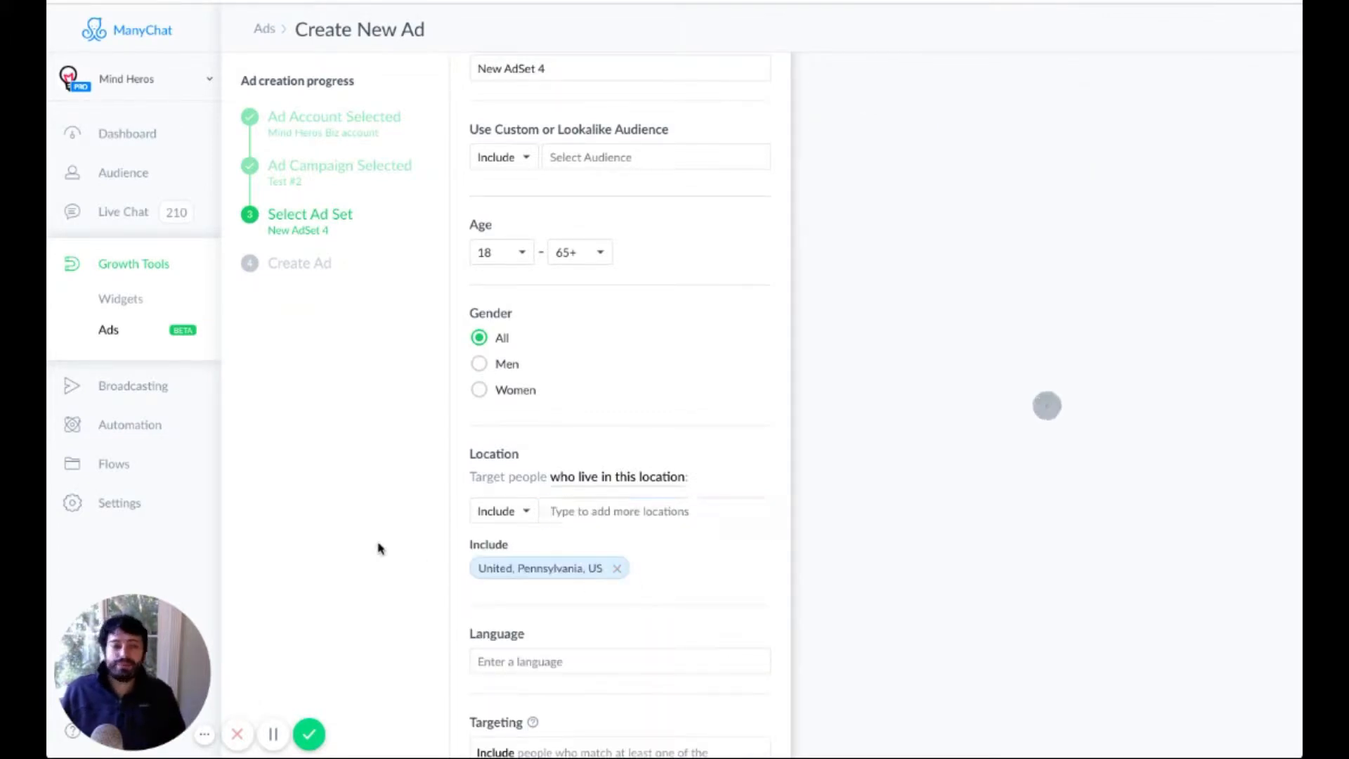
# Review the remaining audience settings and the placement options of the ad set
pyautogui.scroll(-3, 373, 497)
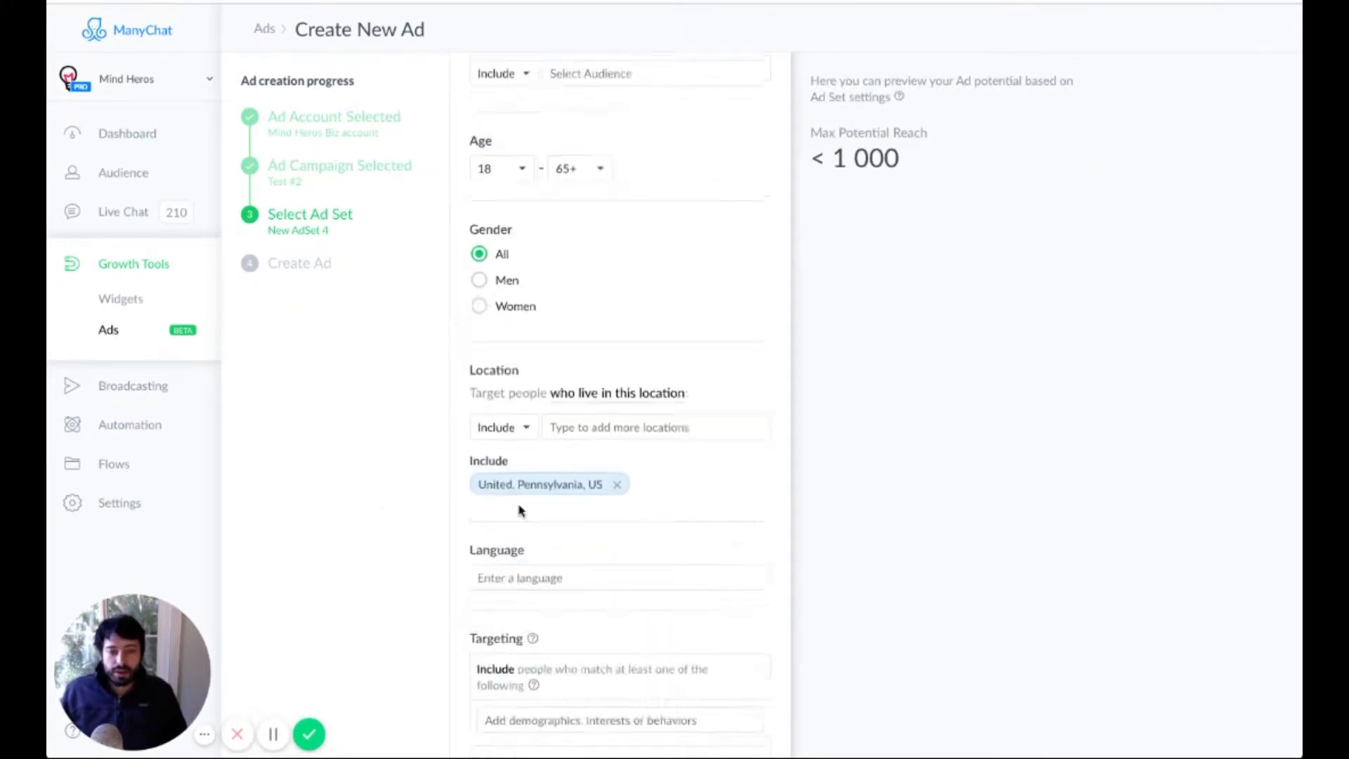
pyautogui.scroll(-1, 612, 562)
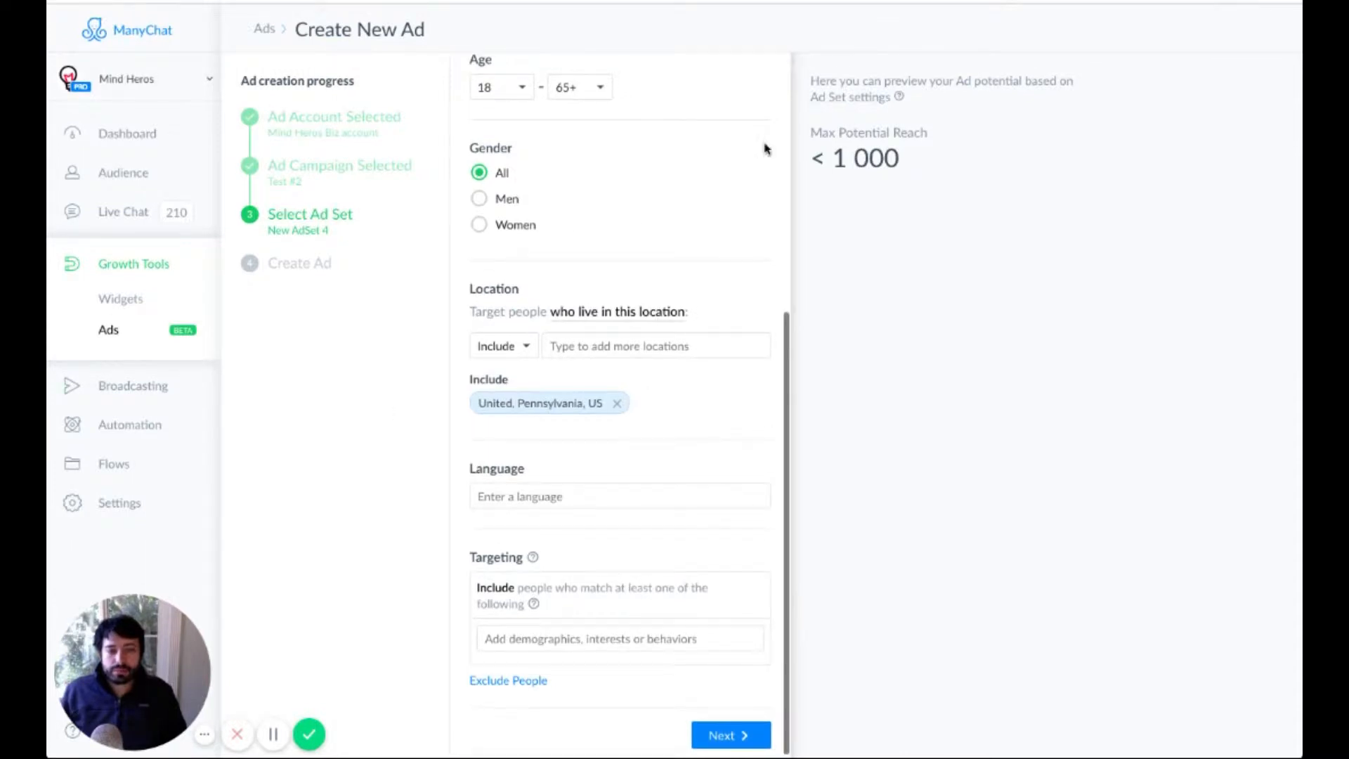
pyautogui.scroll(6, 593, 187)
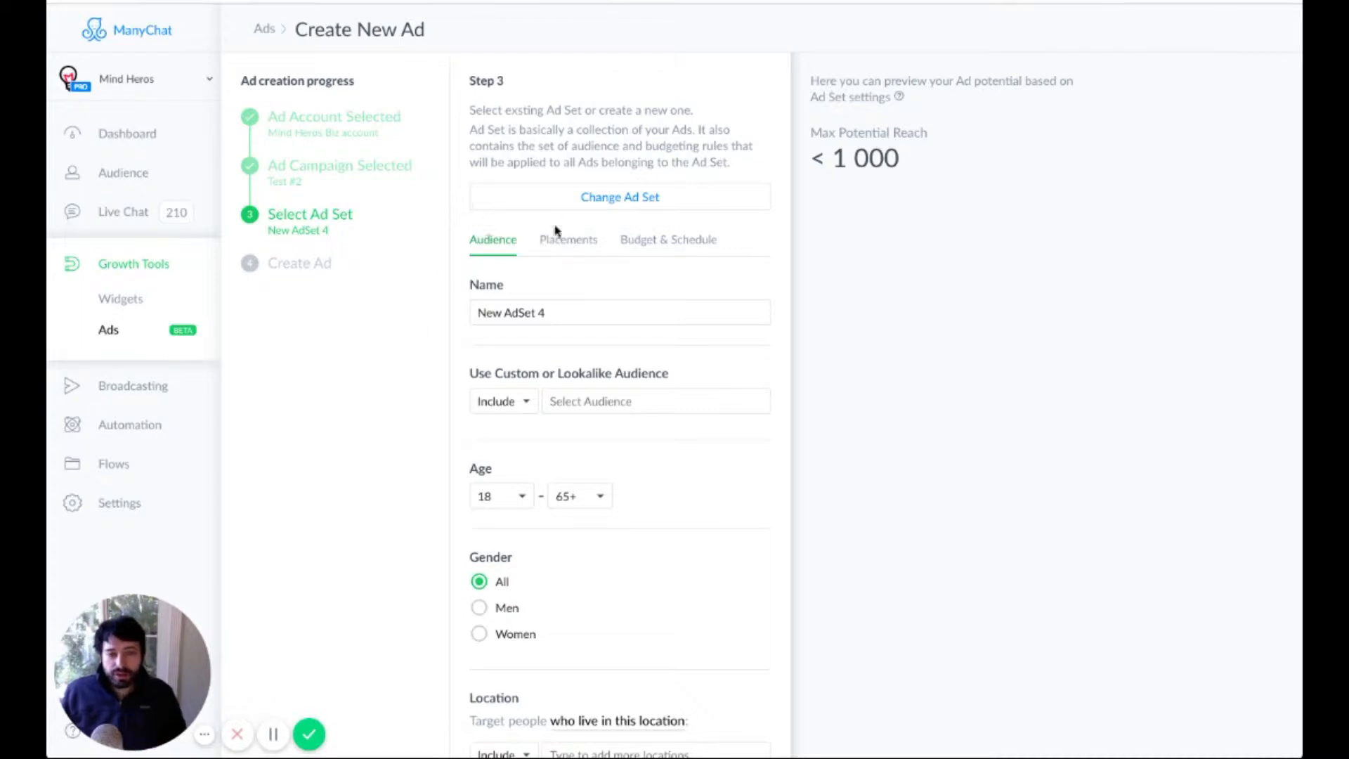
pyautogui.click(591, 243)
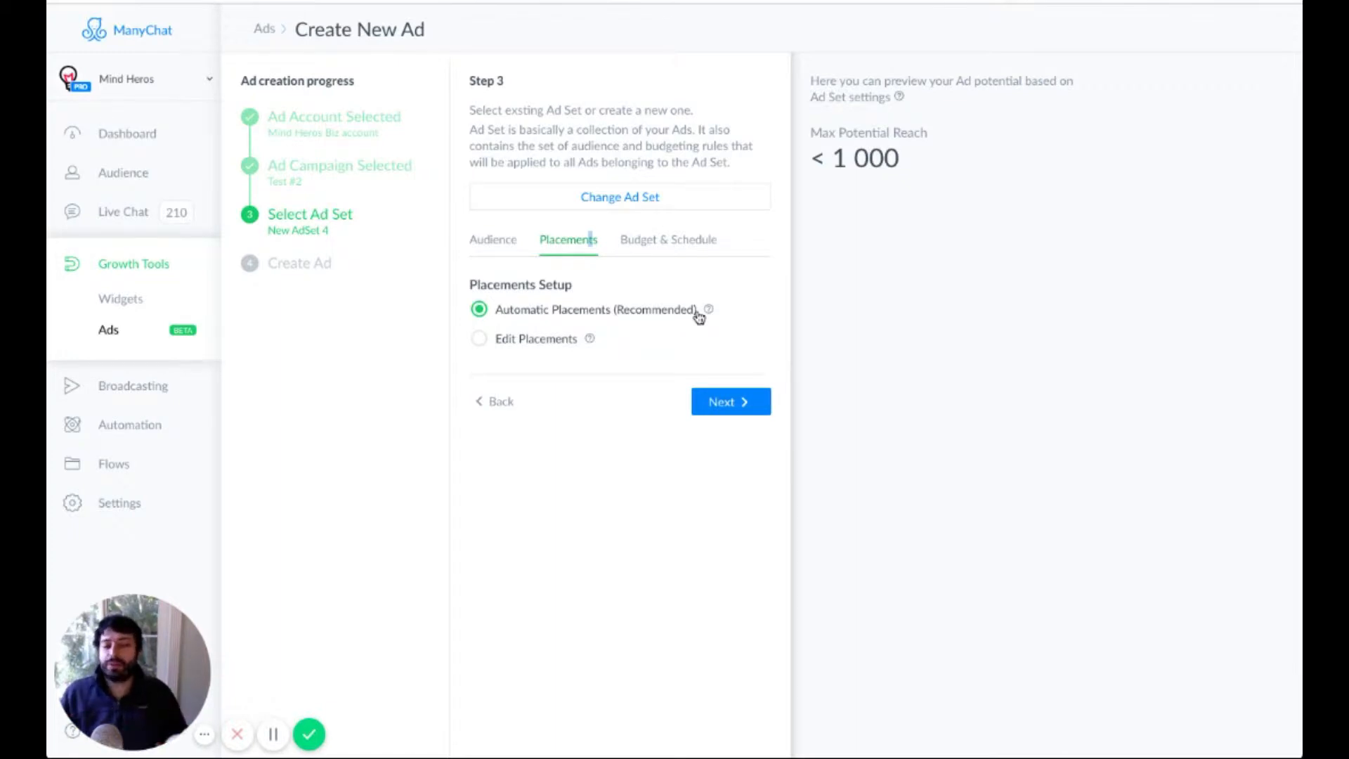
# Set the ad set's daily budget to 10 USD and continue to the ad creation stage
pyautogui.click(671, 245)
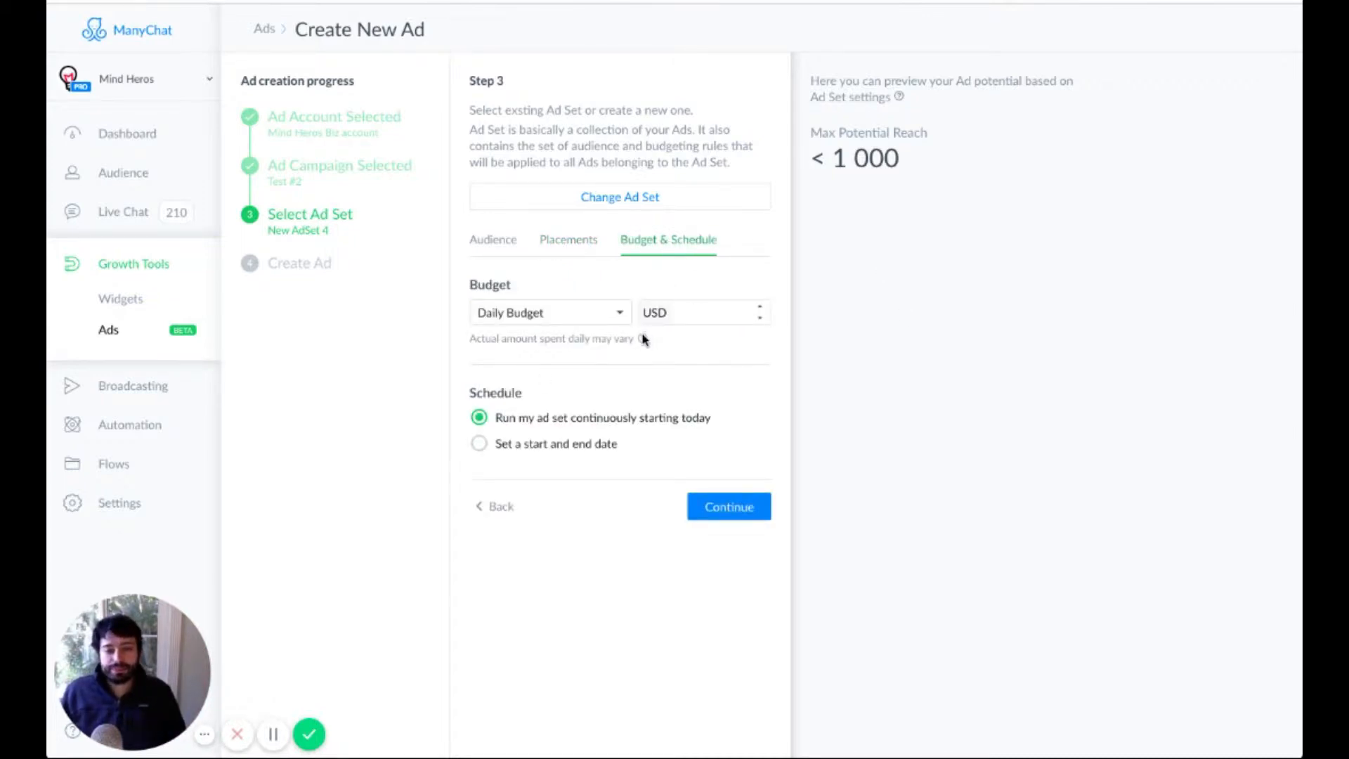
pyautogui.moveTo(643, 339)
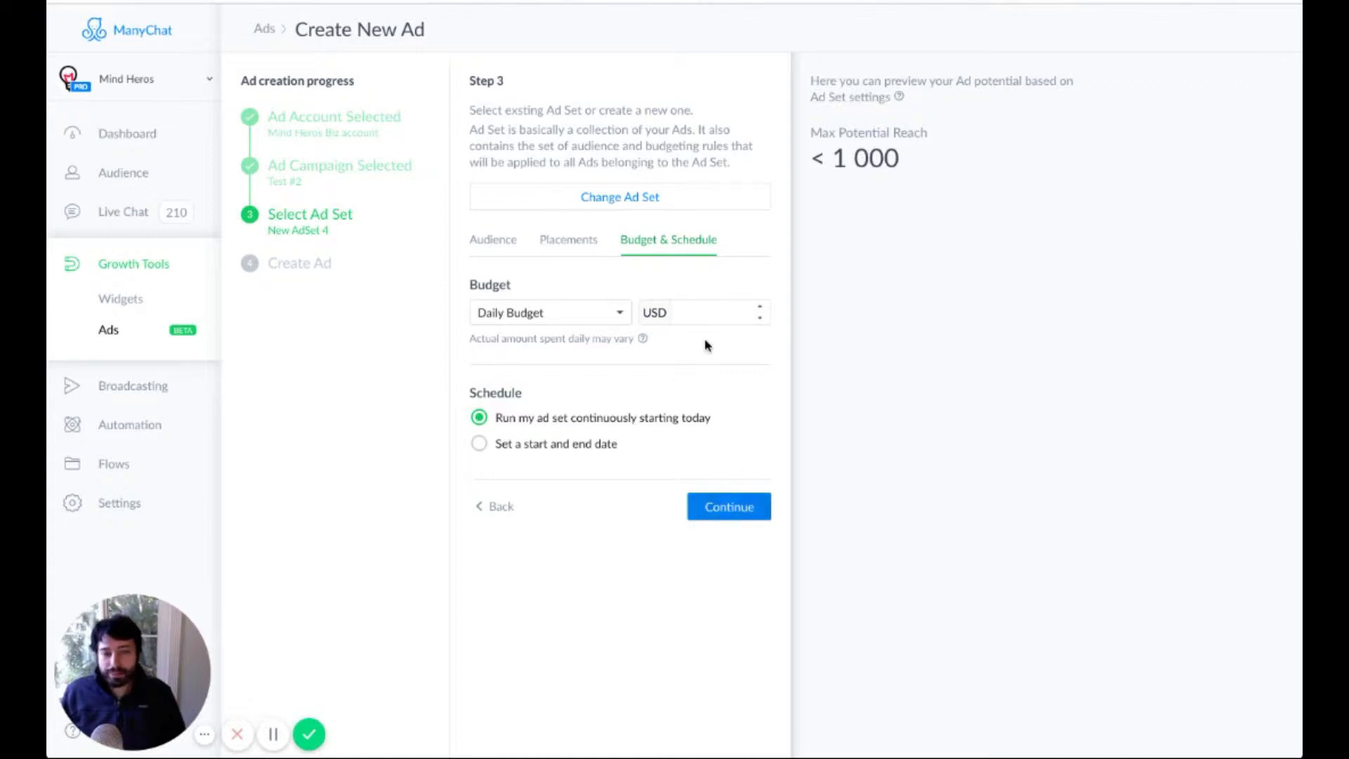
pyautogui.click(707, 312)
pyautogui.write('10')
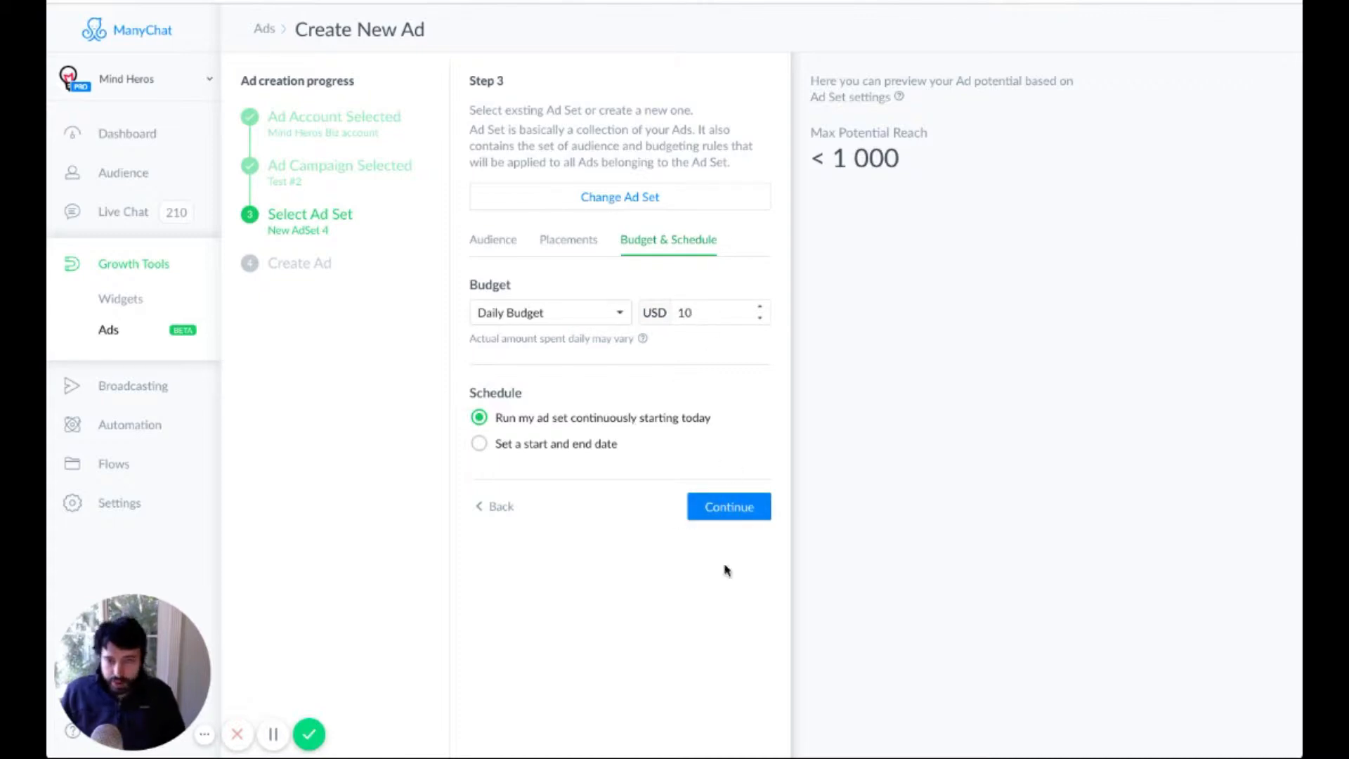
pyautogui.click(725, 512)
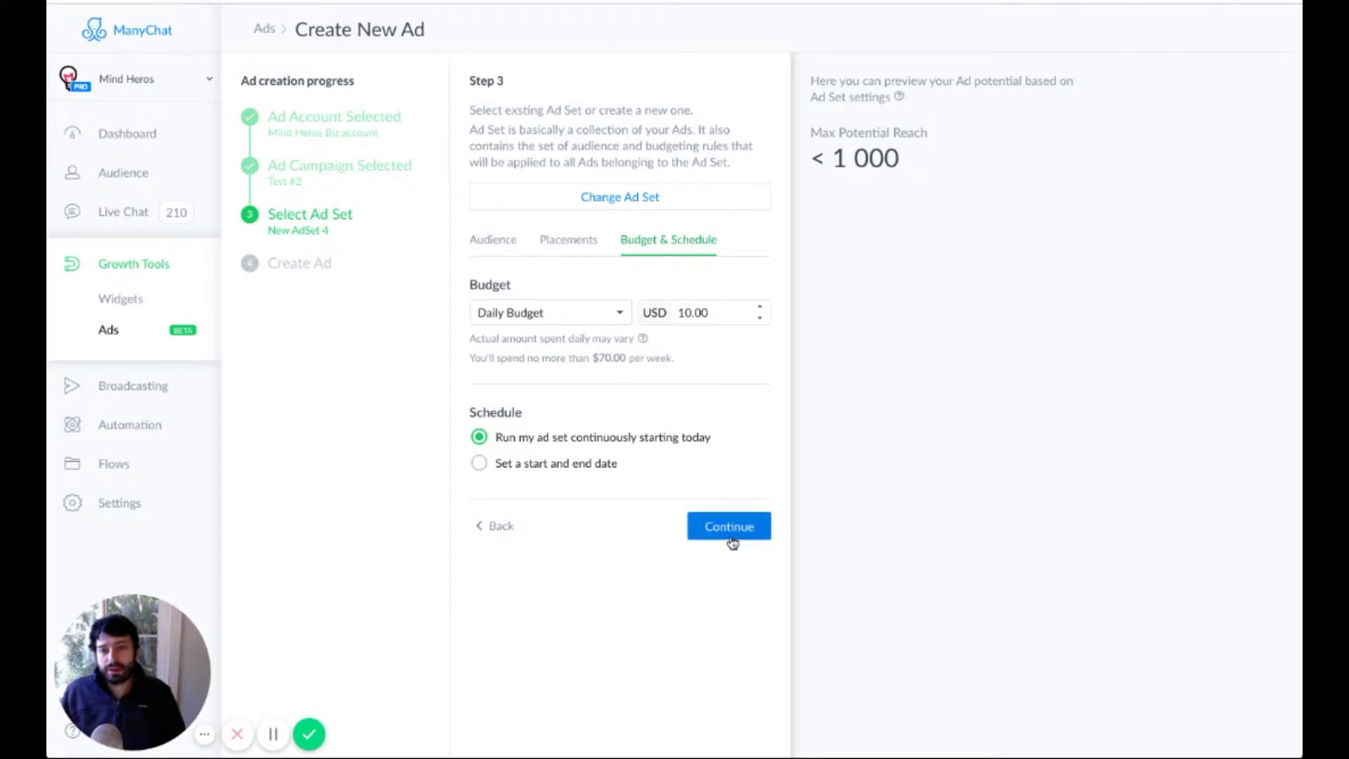
pyautogui.click(730, 531)
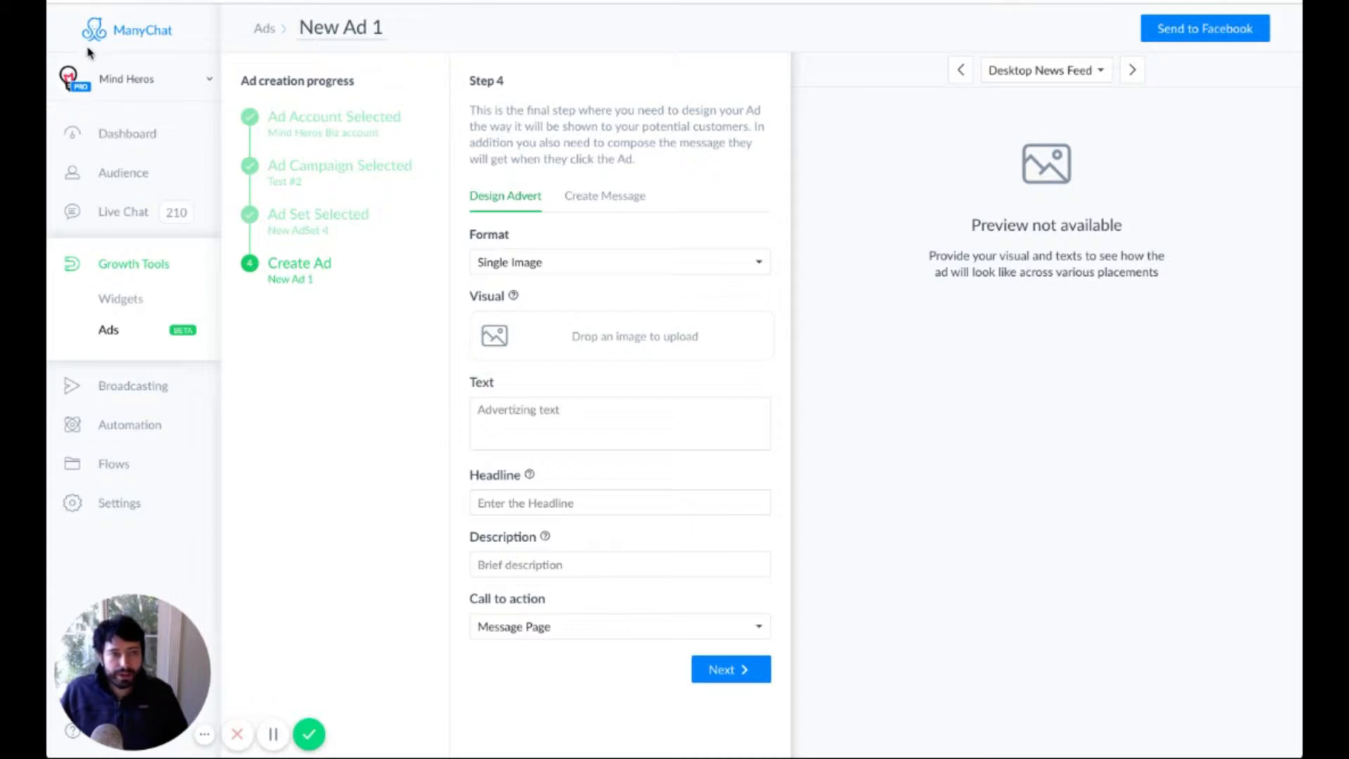
# Upload the robot-and-man illustration as the single-image ad's visual and enter "Hey Chewck this out" as the advertising text
pyautogui.moveTo(88, 49); pyautogui.dragTo(605, 351)
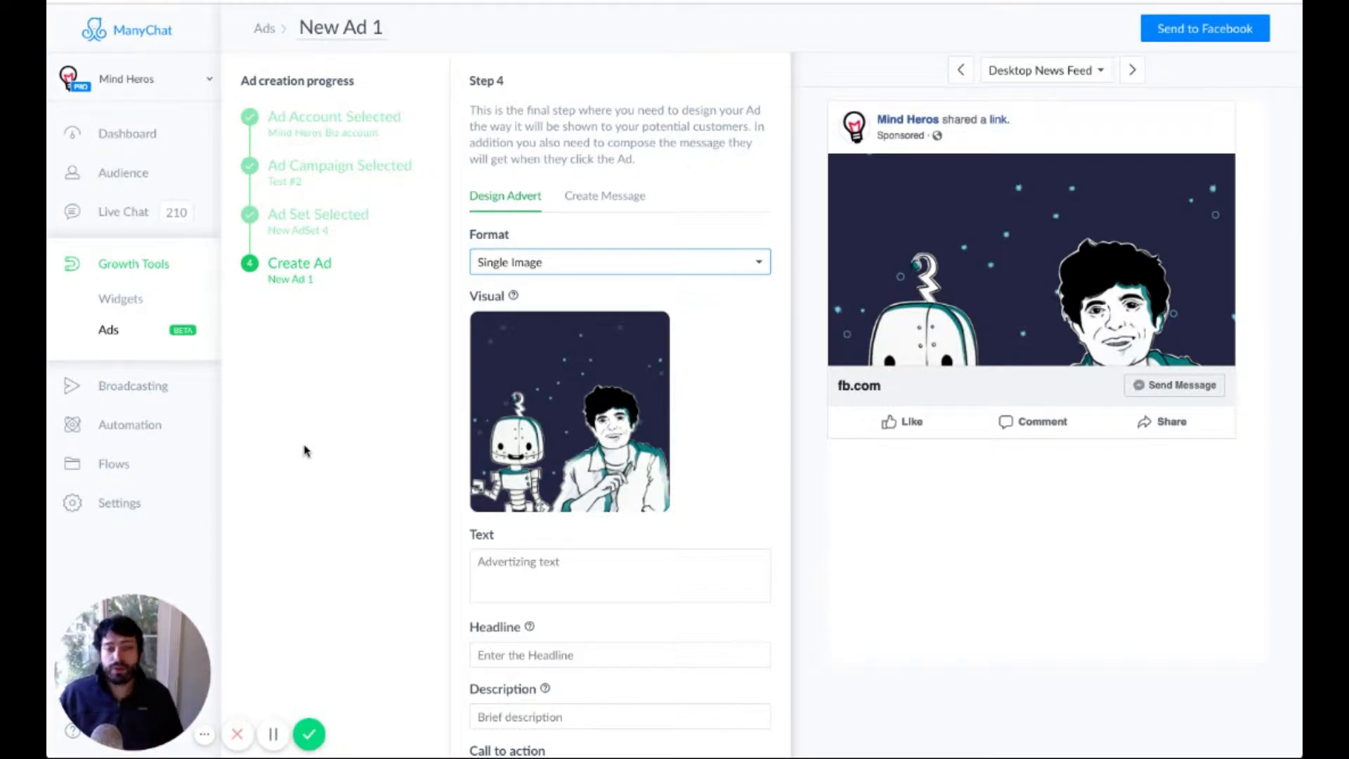
pyautogui.click(544, 562)
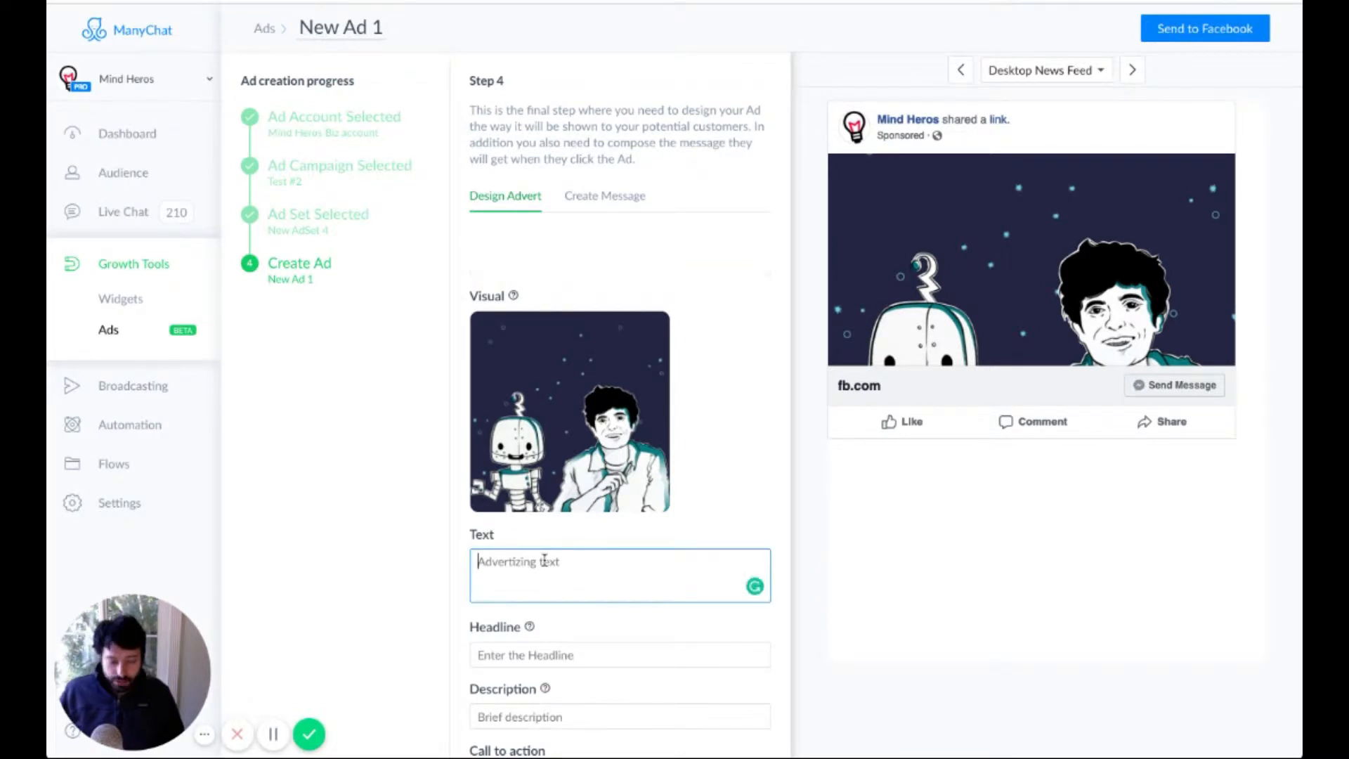
pyautogui.write('Hey')
pyautogui.write('C')
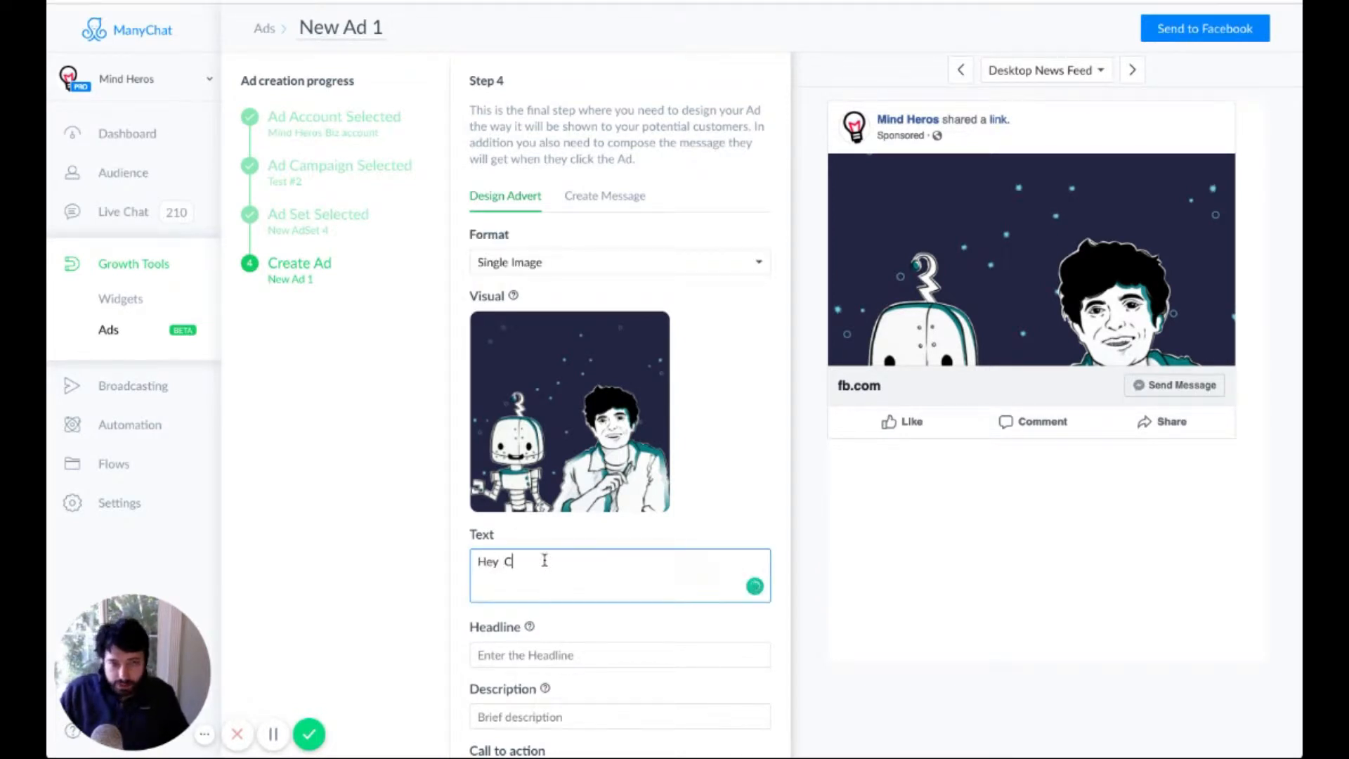
pyautogui.write('hewck this out')
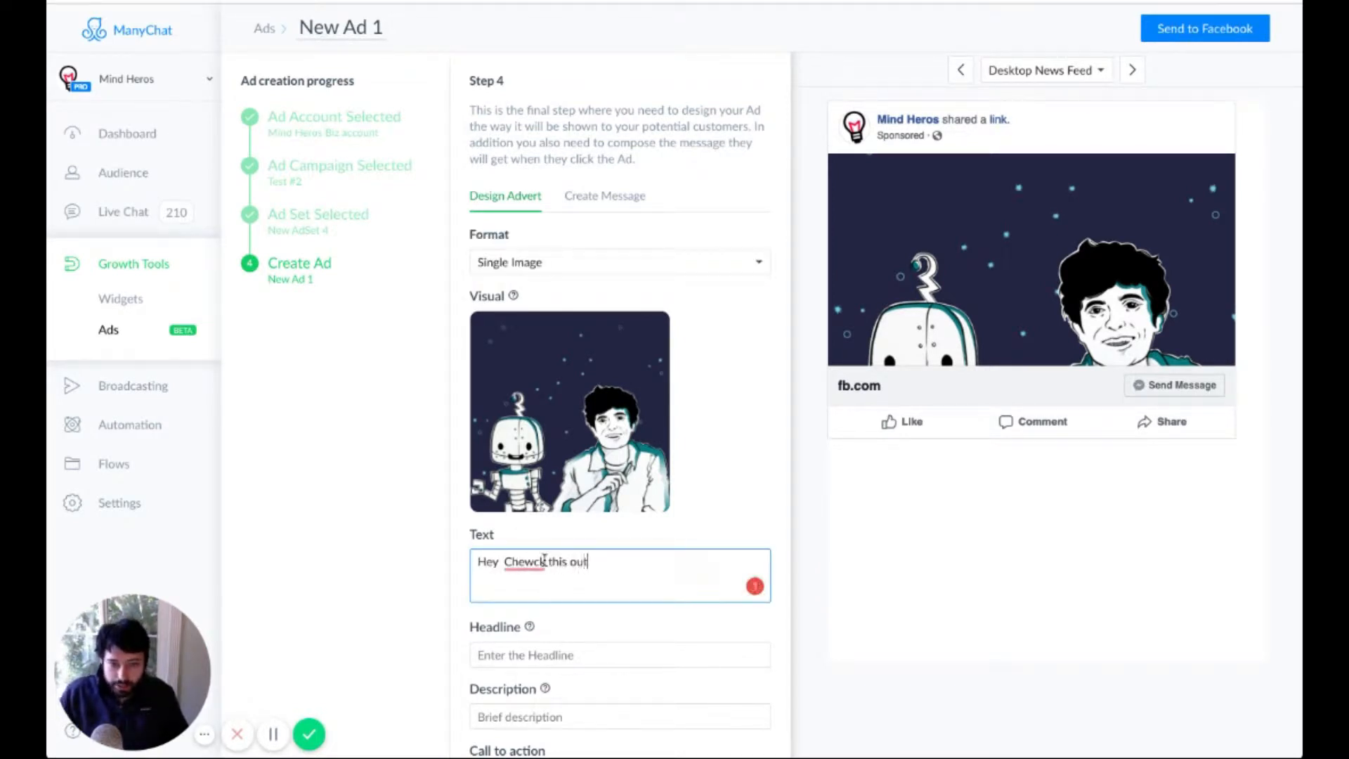
# Enter the headline "Hi THere." and paste the copied text starting "Just enter a number without a dollar sign" as the description
pyautogui.scroll(-2, 544, 556)
pyautogui.click(542, 541)
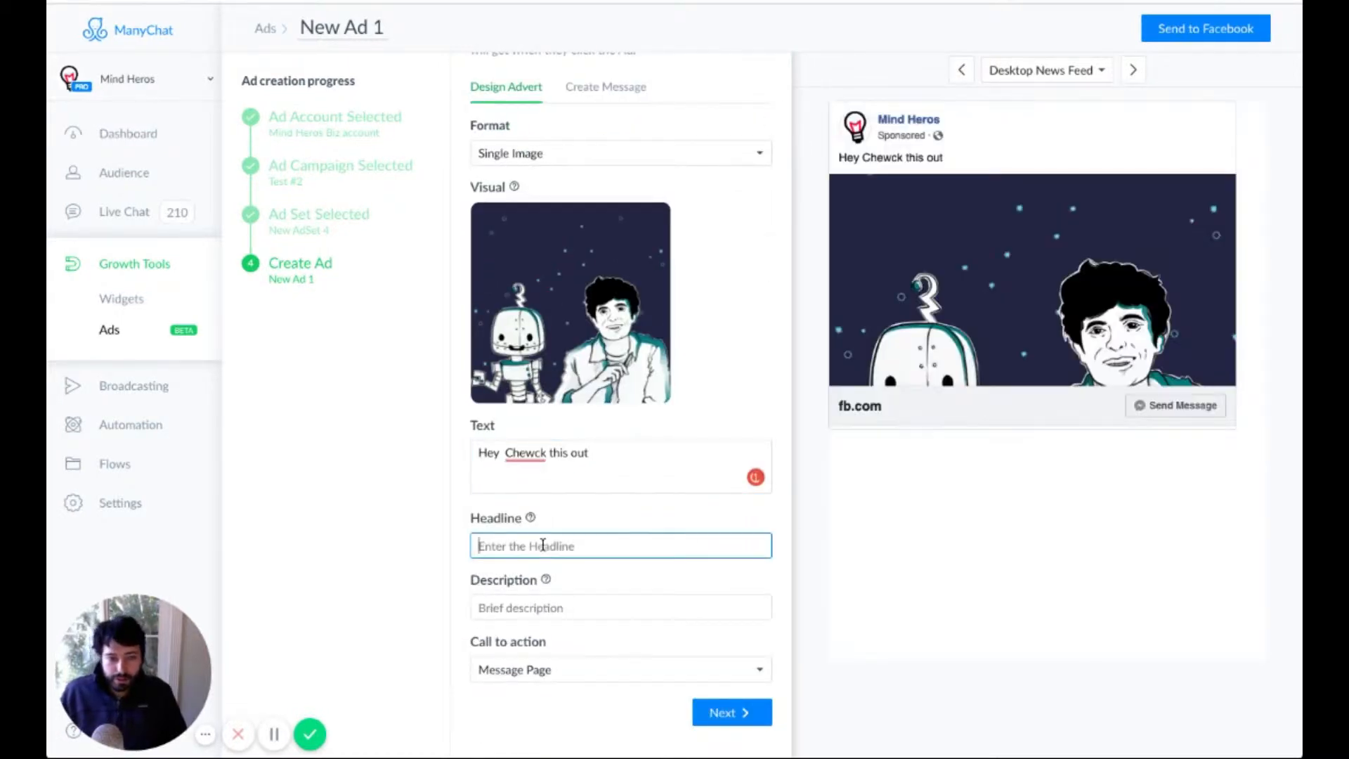
pyautogui.write('Hi THere.')
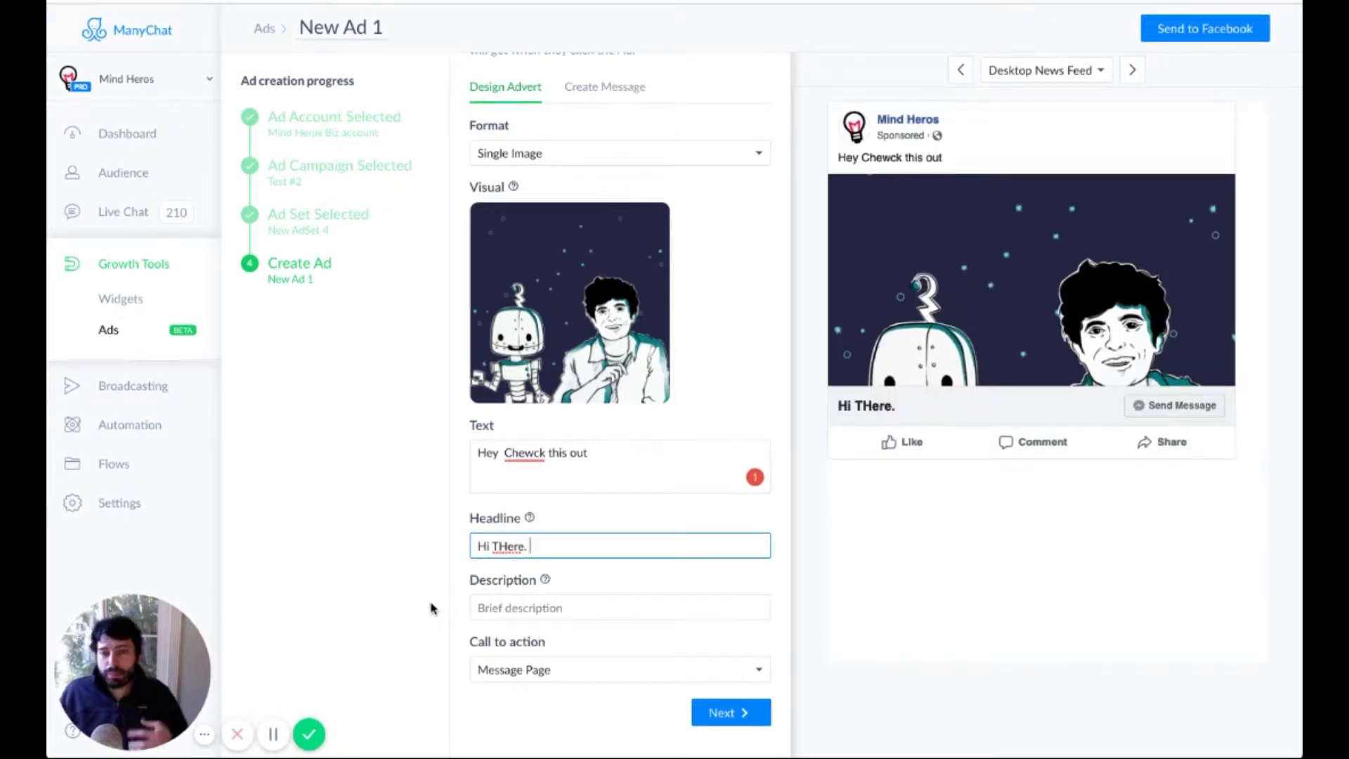
pyautogui.click(514, 608)
pyautogui.hotkey('ctrl', 'v')
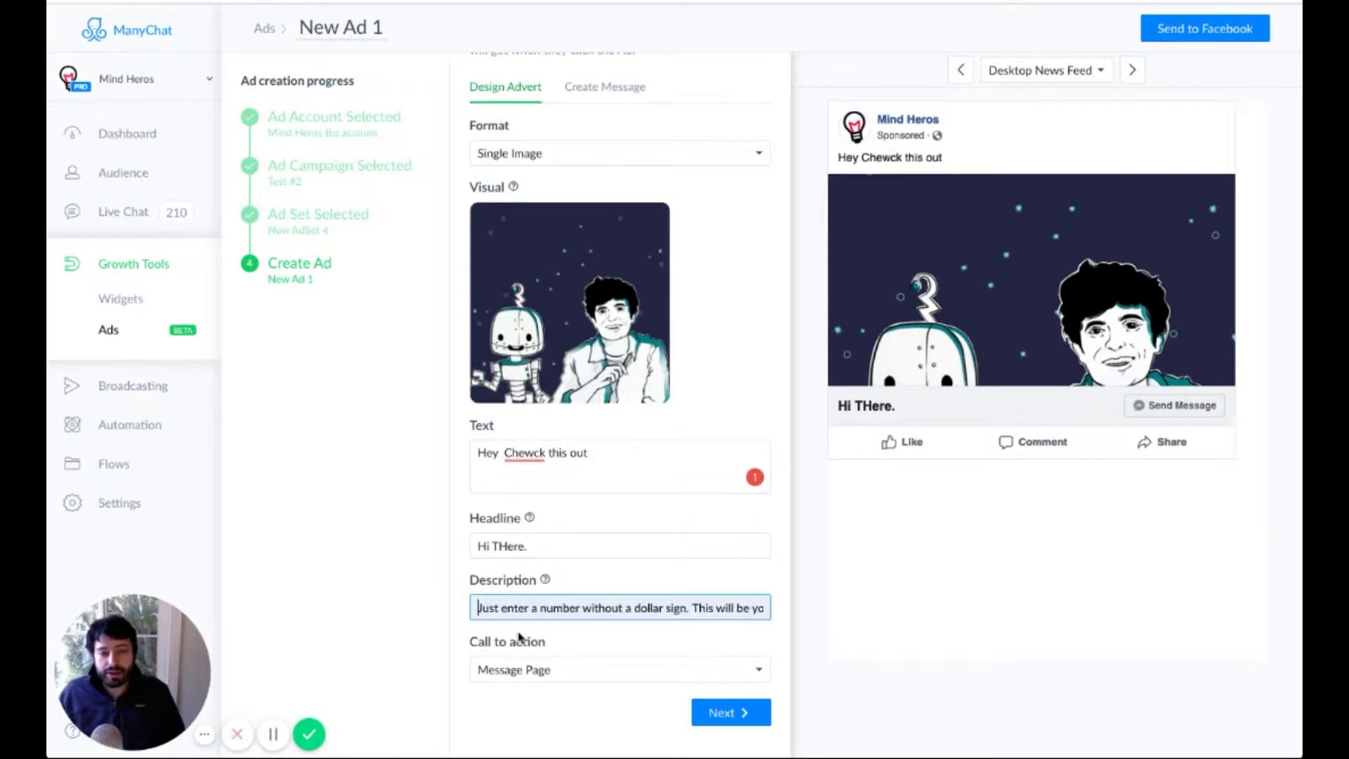
# Change the advert's call to action to Learn More
pyautogui.click(430, 611)
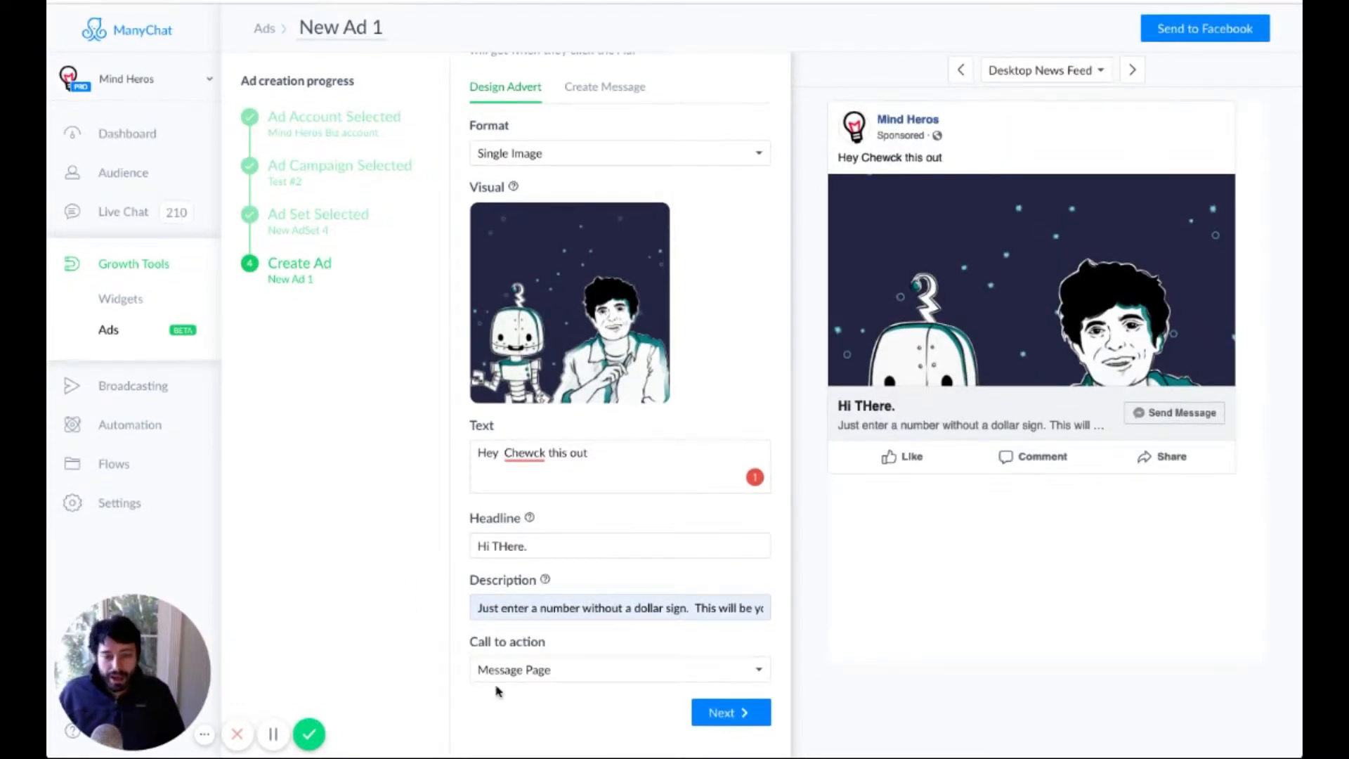
pyautogui.click(529, 670)
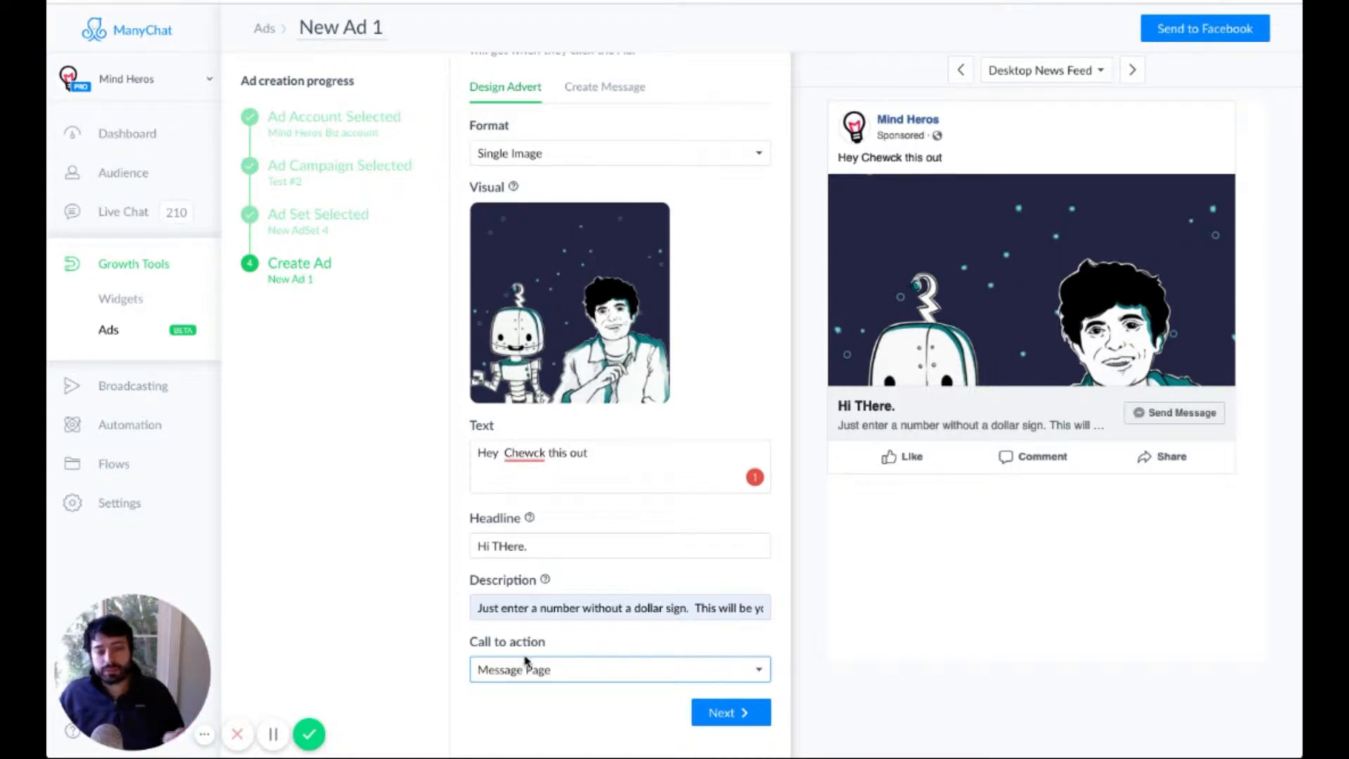
pyautogui.click(525, 657)
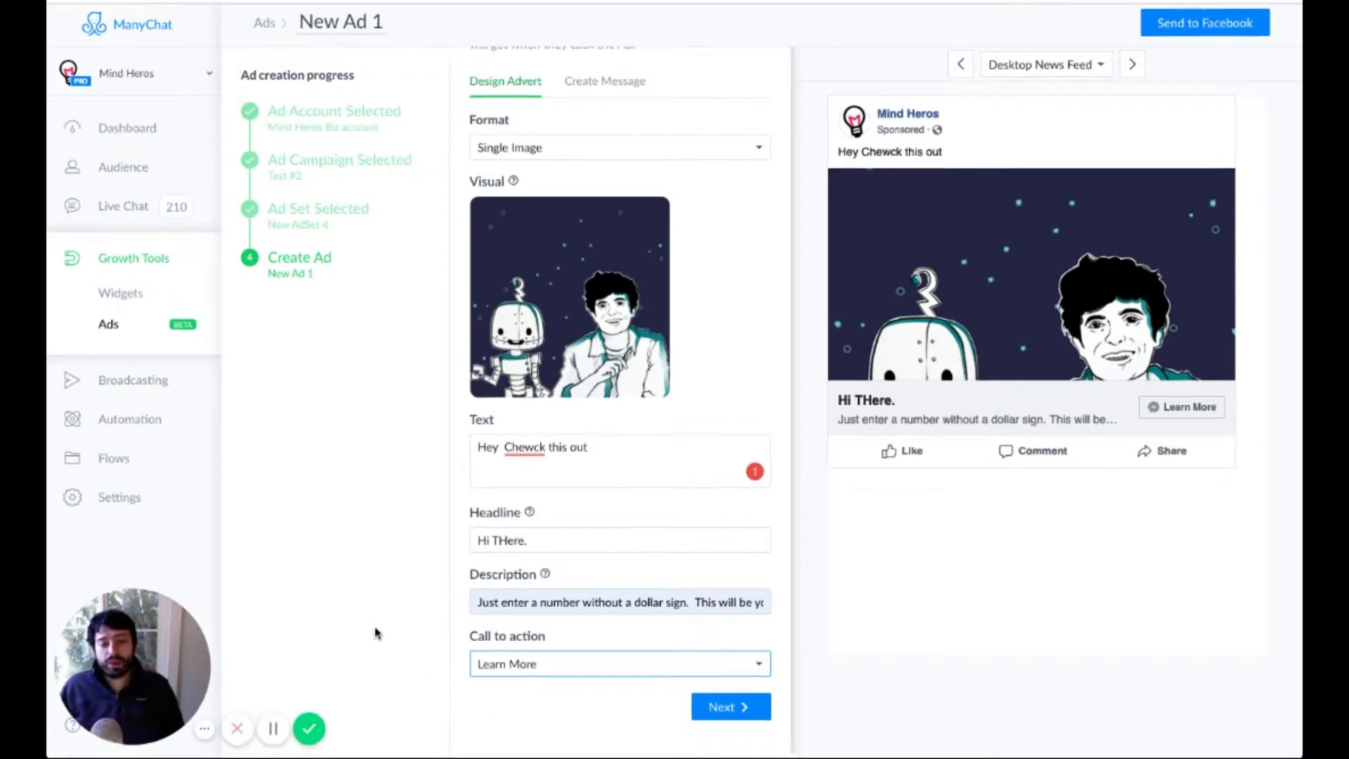
# Switch to composing the ad's message and insert an image block with the robot-and-man illustration above the text block
pyautogui.scroll(2, 597, 424)
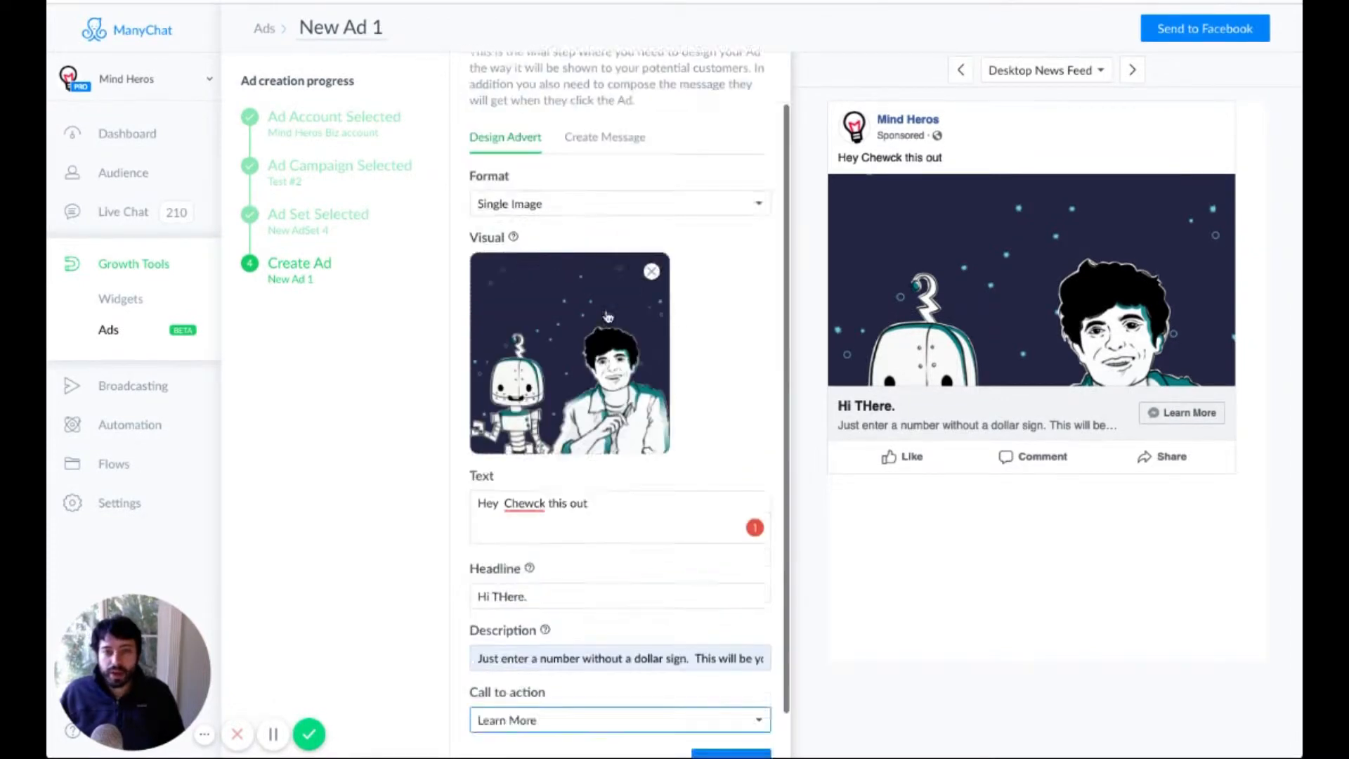
pyautogui.click(591, 204)
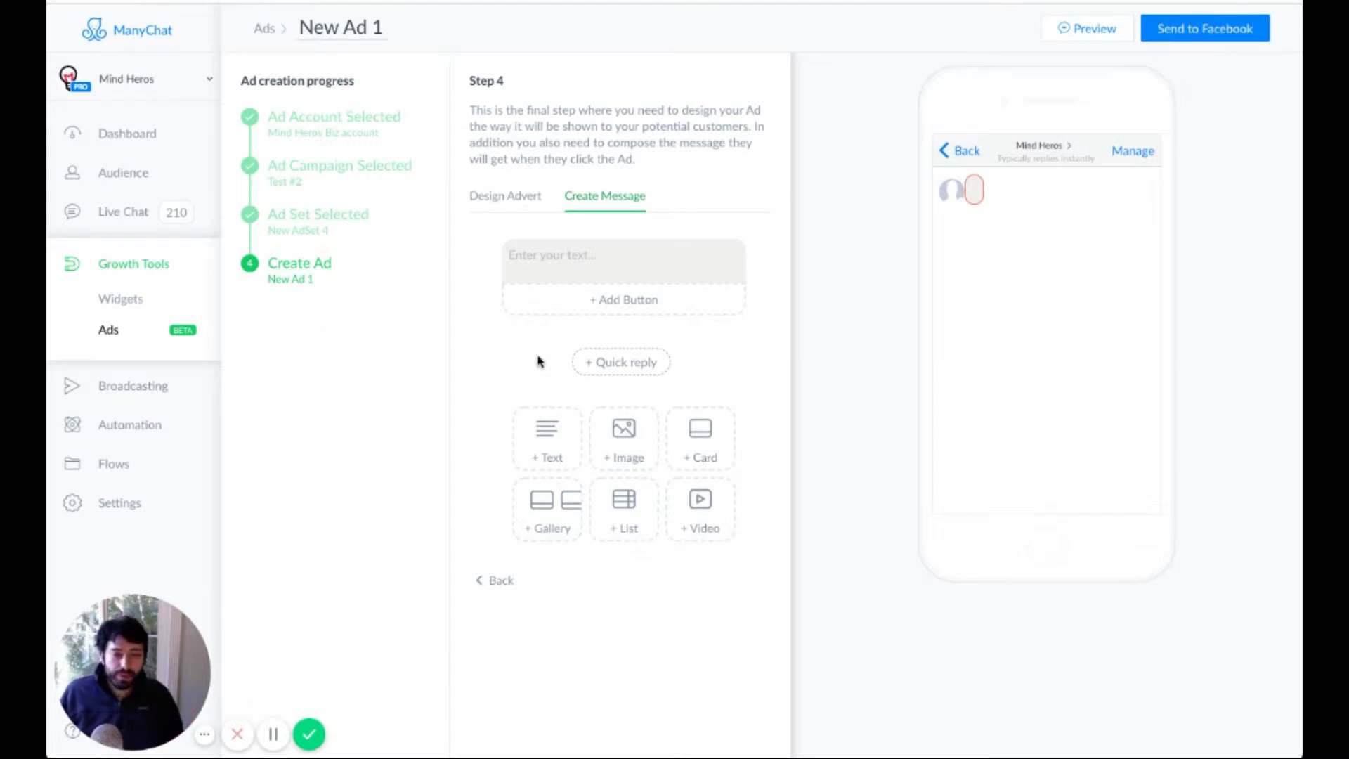
pyautogui.click(604, 444)
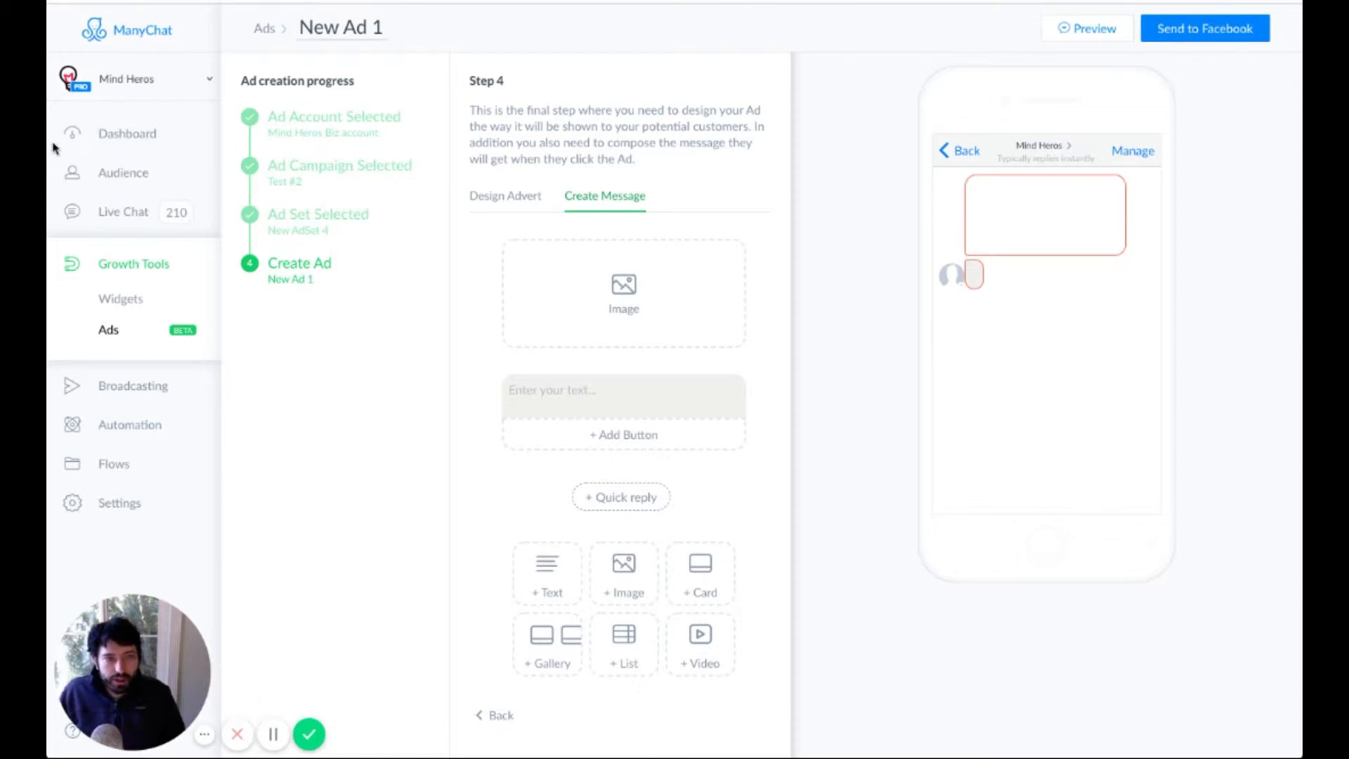
pyautogui.click(731, 316)
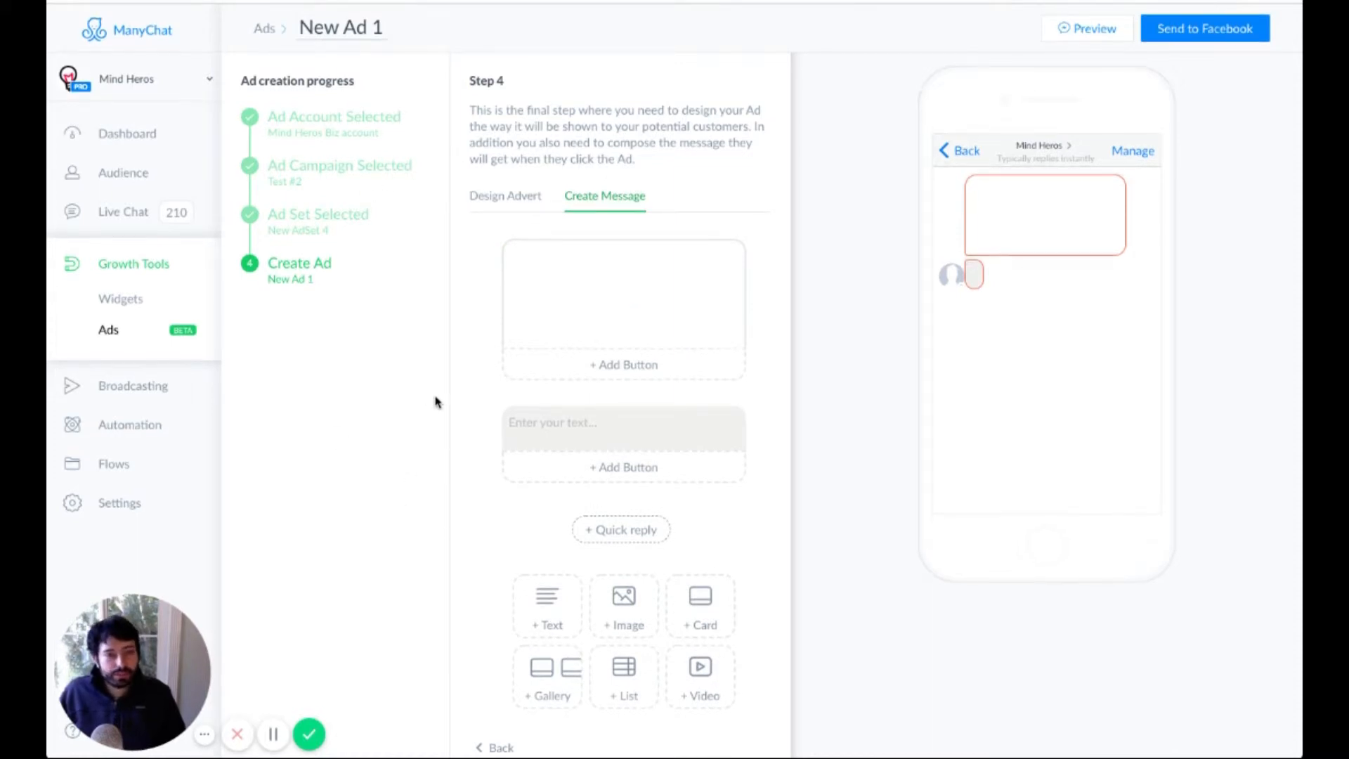
pyautogui.click(726, 447)
# Enter "Hey thanks for checking us out" as the text of the message block below the image
pyautogui.click(638, 471)
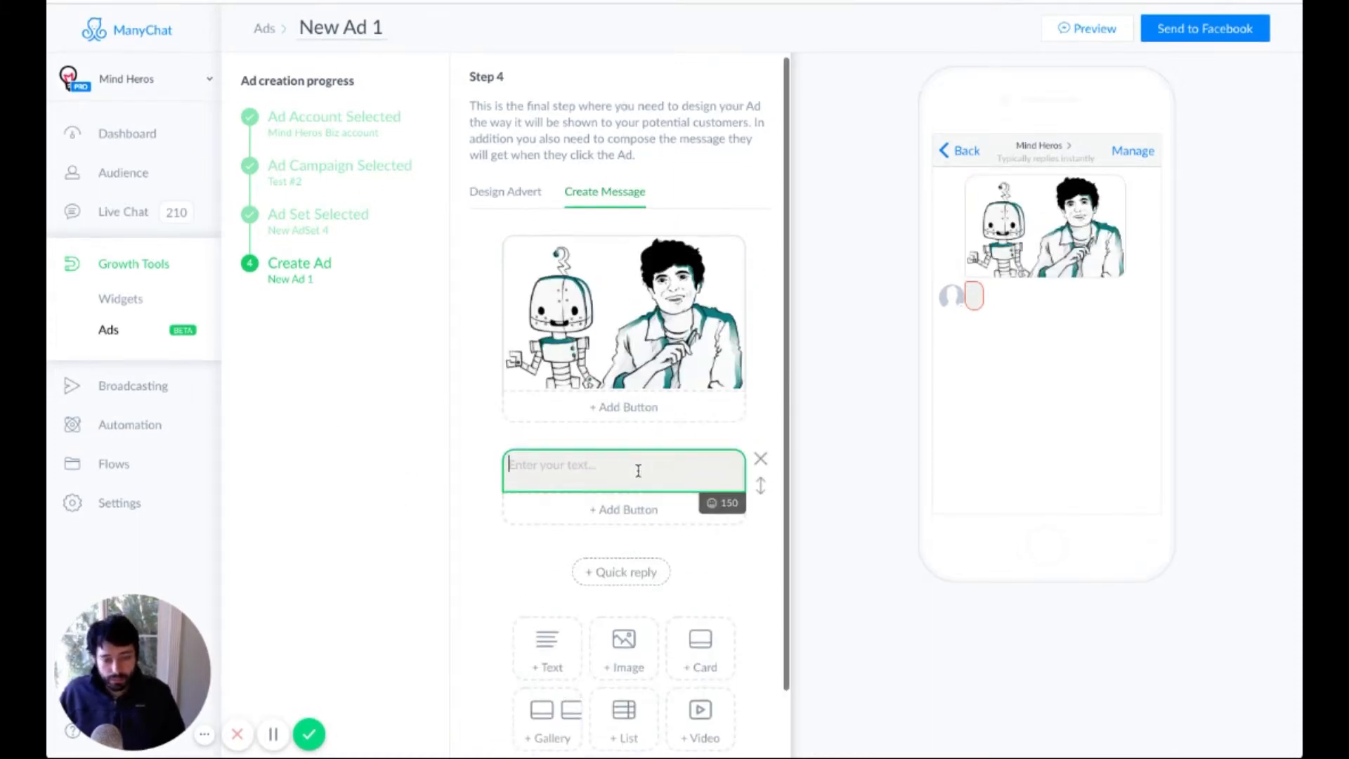
pyautogui.write('Hey Th')
pyautogui.press('BackSpace')
pyautogui.press('BackSpace')
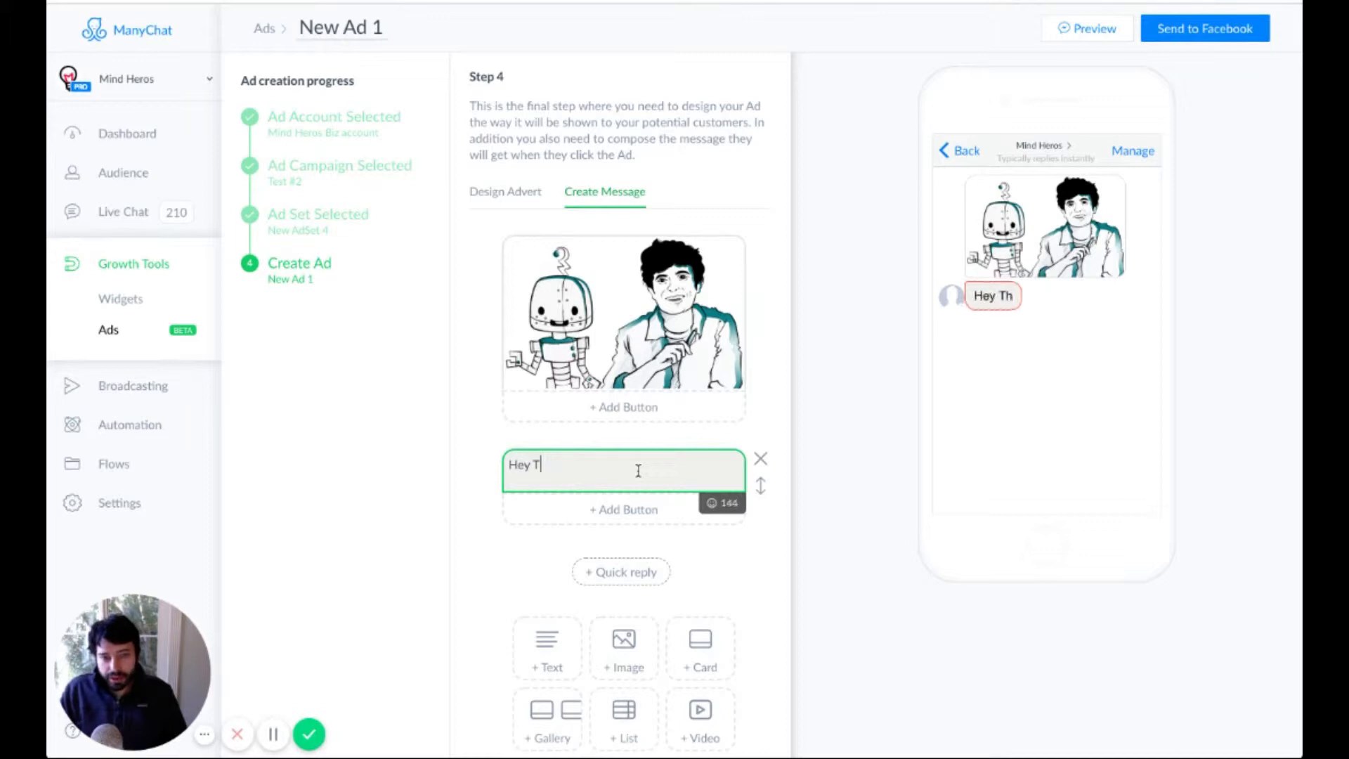
pyautogui.write('thanks ')
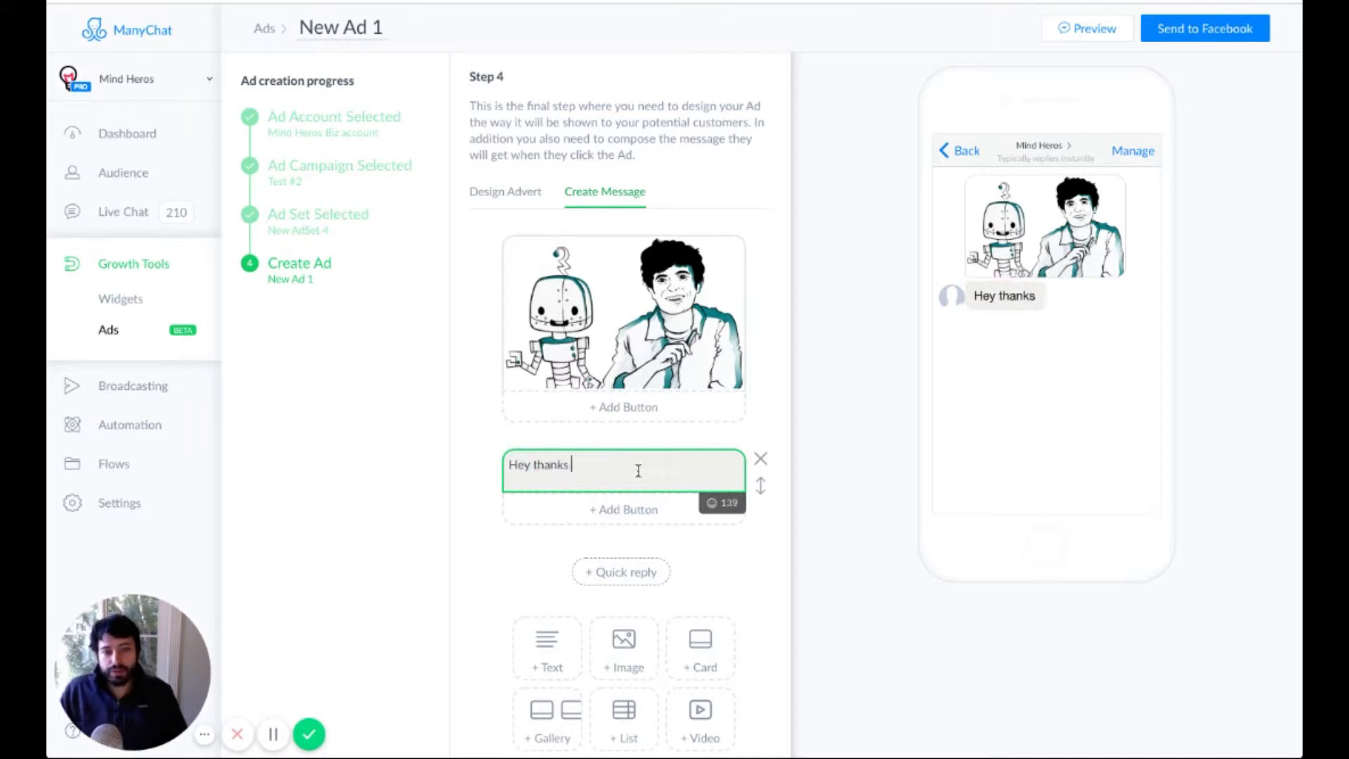
pyautogui.write('for checking us out')
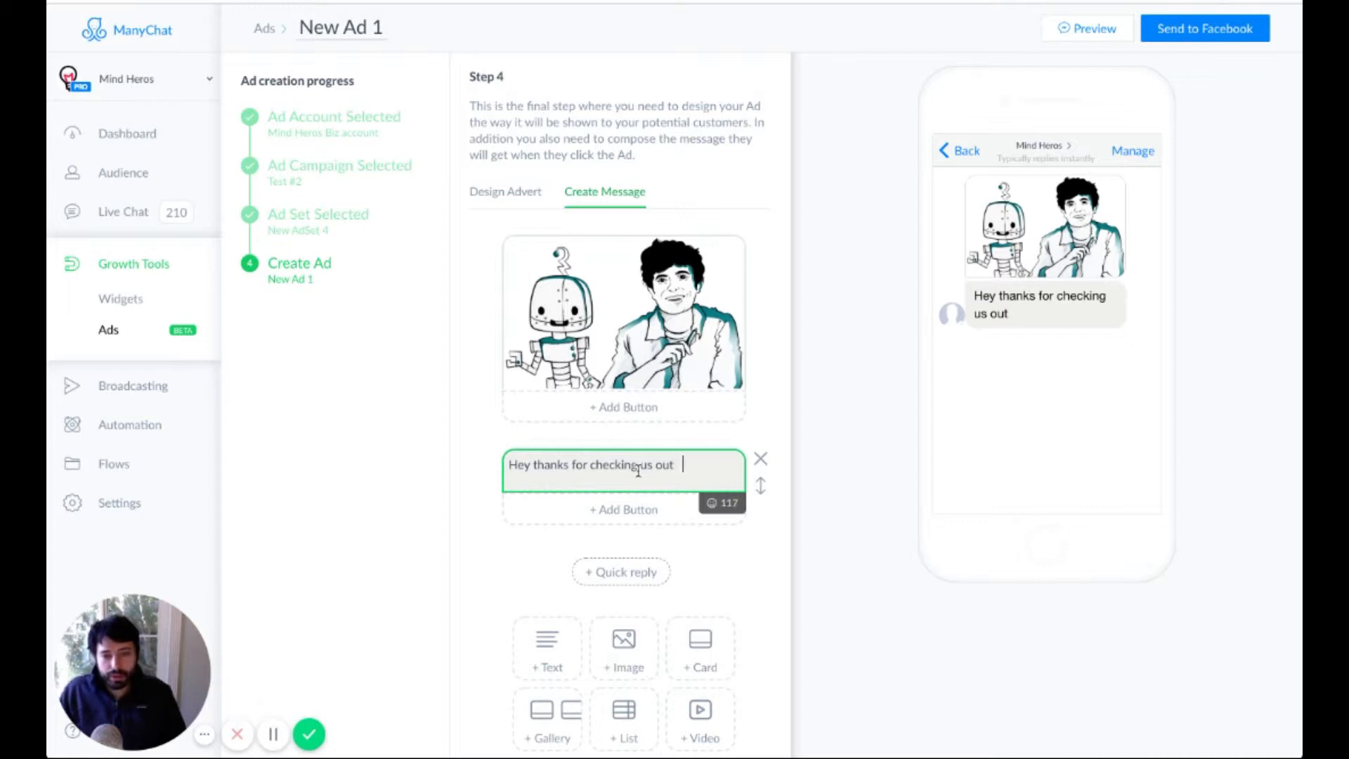
pyautogui.press('BackSpace')
pyautogui.press('BackSpace')
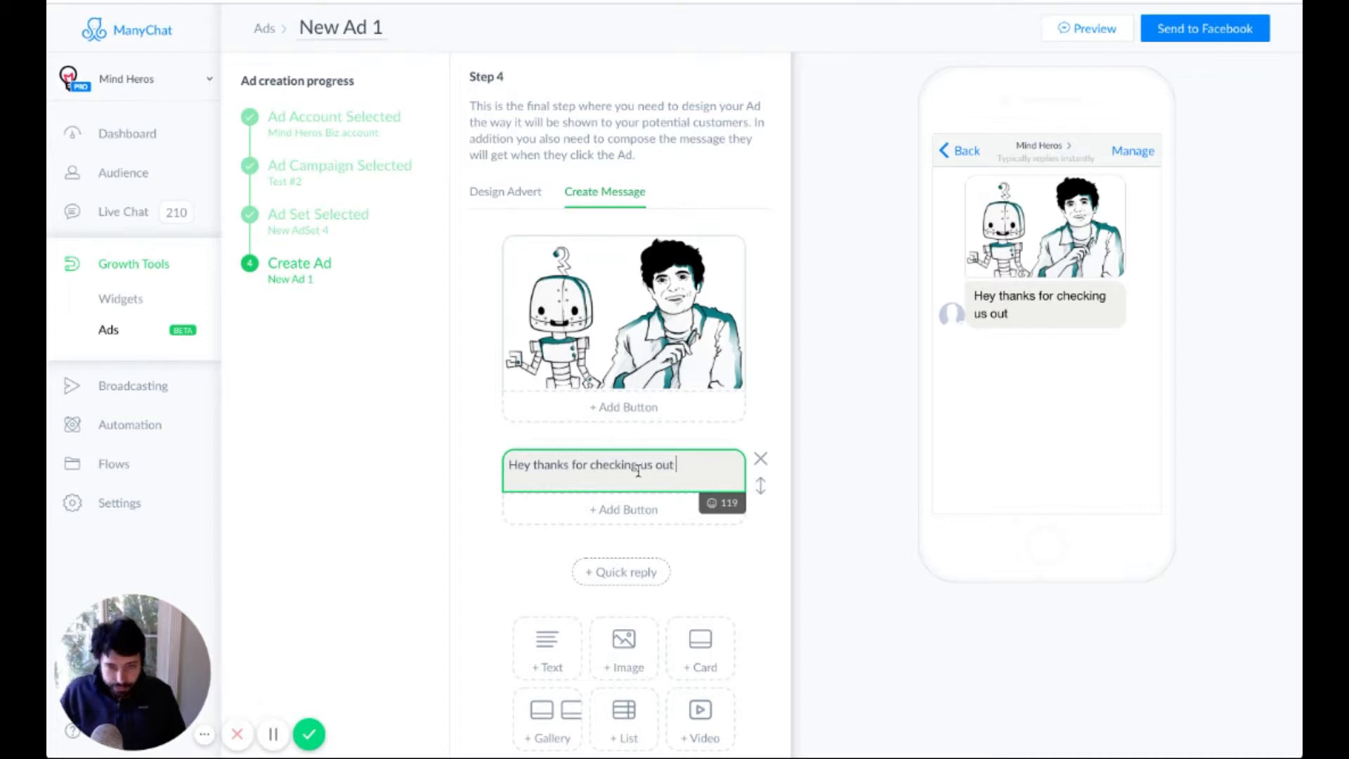
# Insert a recently used smiley emoji at the end of the message text
pyautogui.click(712, 503)
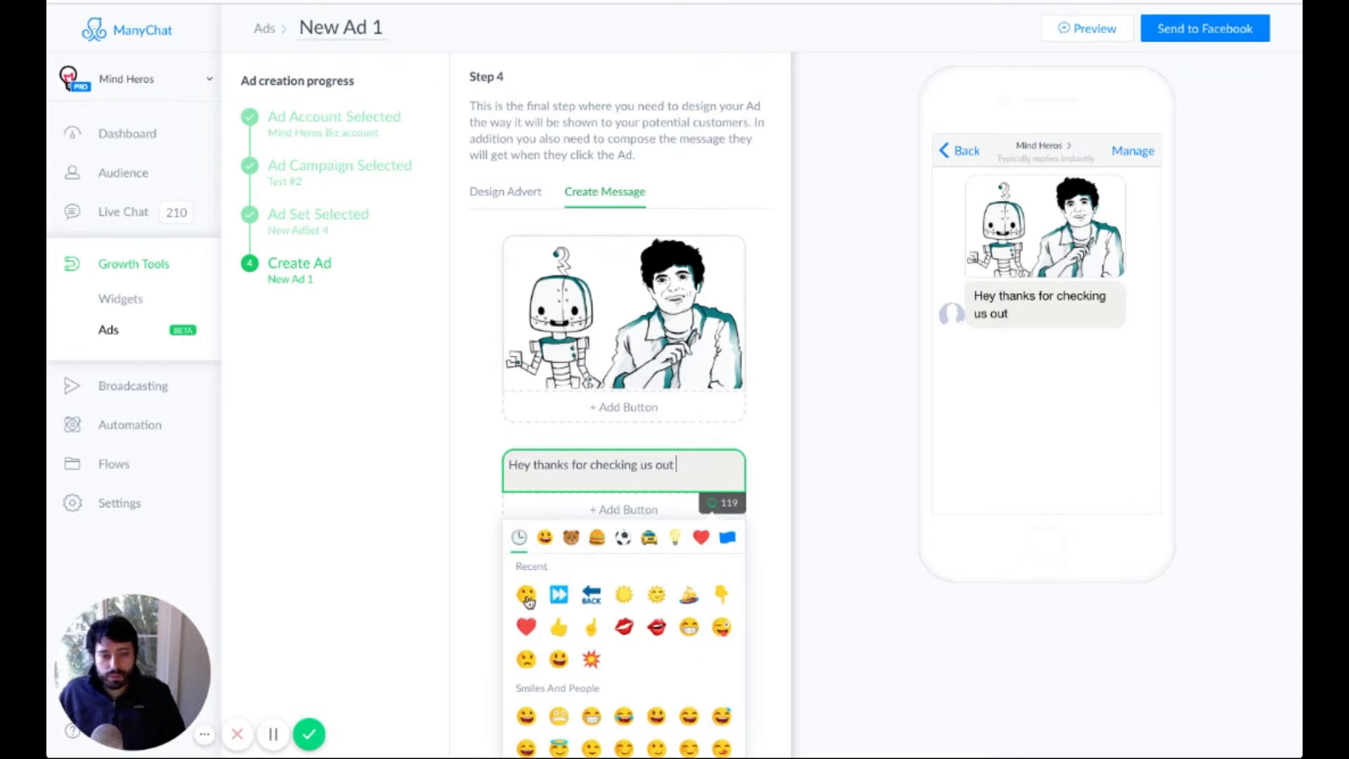
pyautogui.click(527, 596)
pyautogui.click(405, 541)
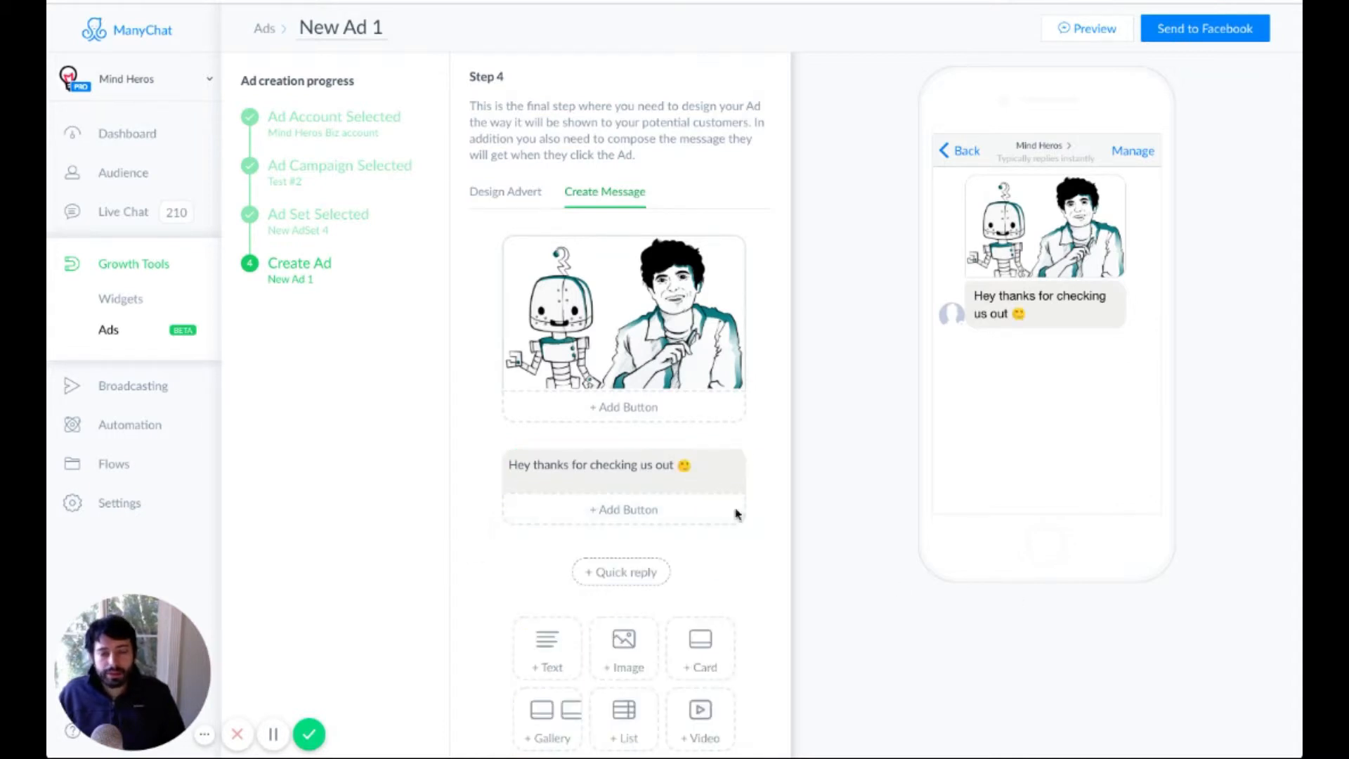
# Add a button below the message text that goes to the "Post sales support" flow in the BOF folder
pyautogui.moveTo(774, 464)
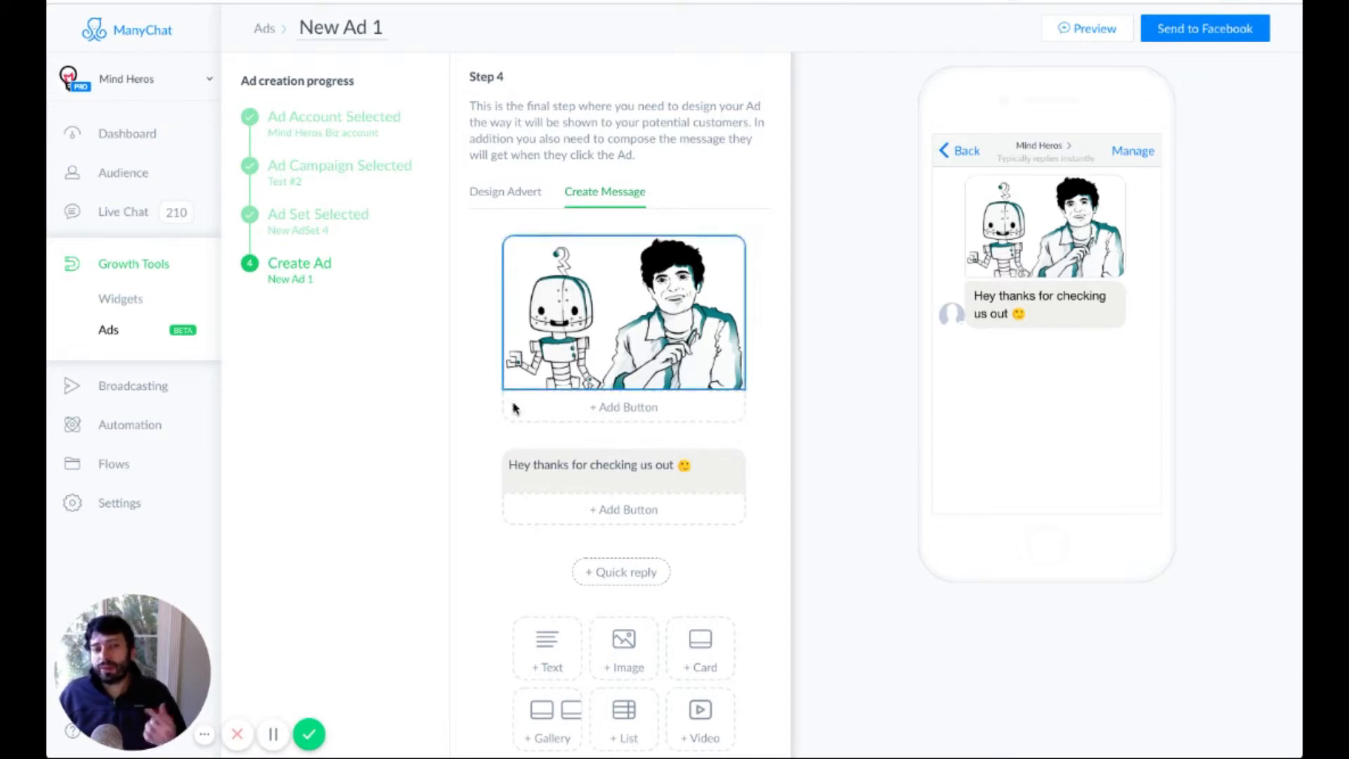
pyautogui.moveTo(538, 389)
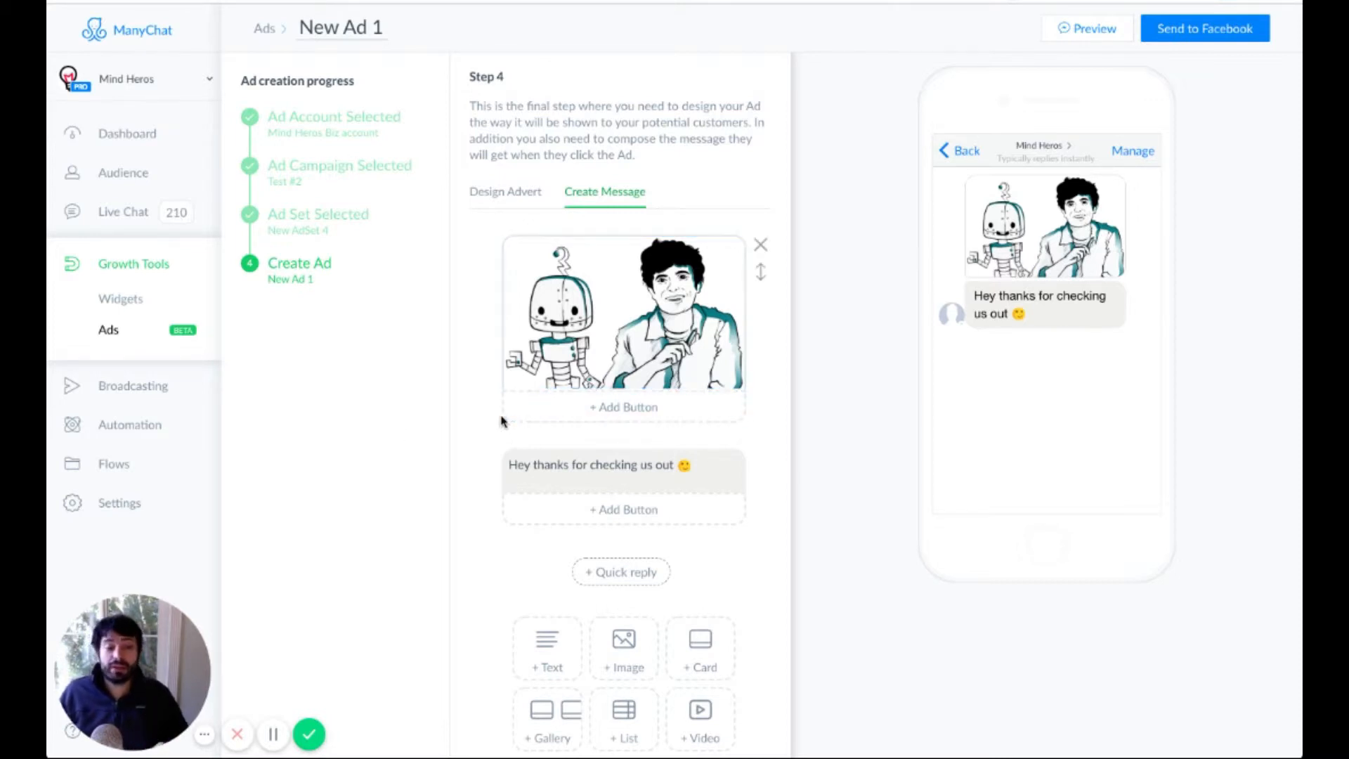
pyautogui.scroll(-1, 474, 422)
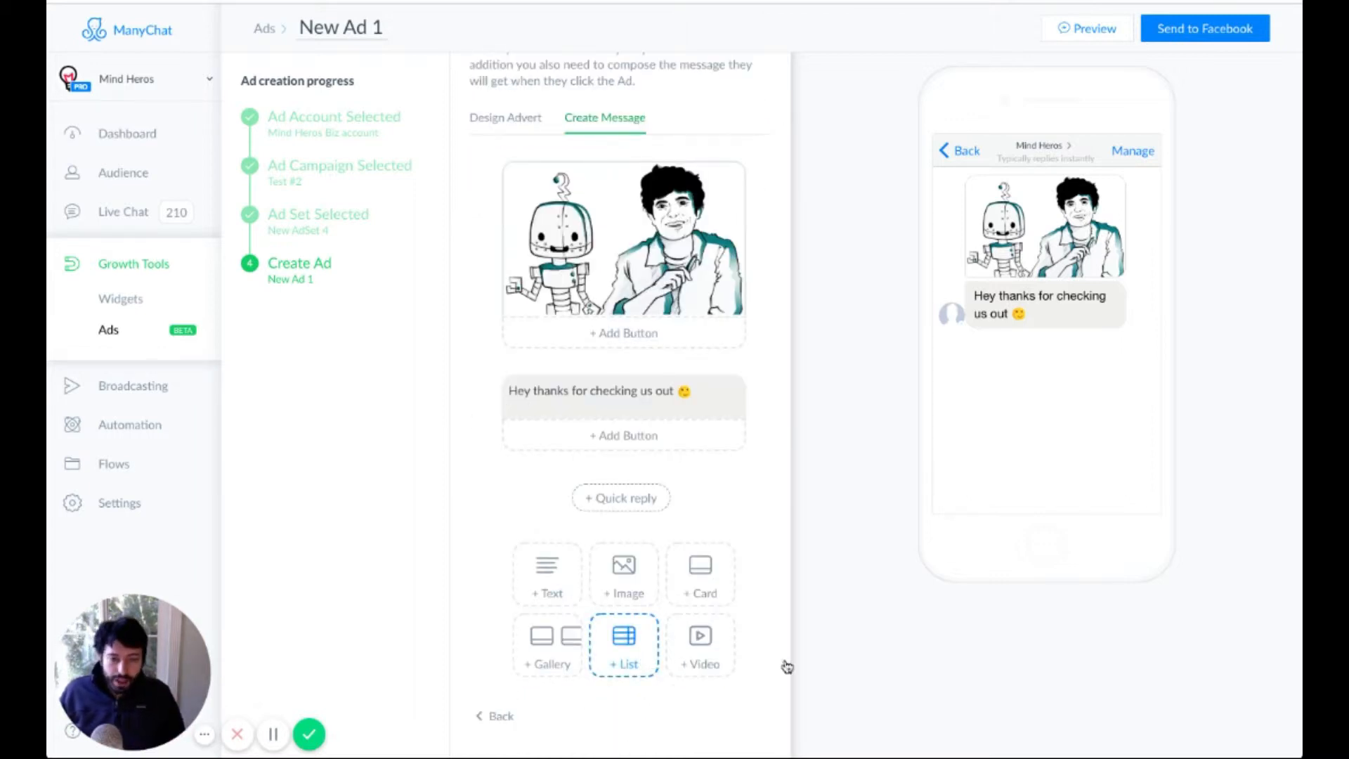
pyautogui.click(671, 436)
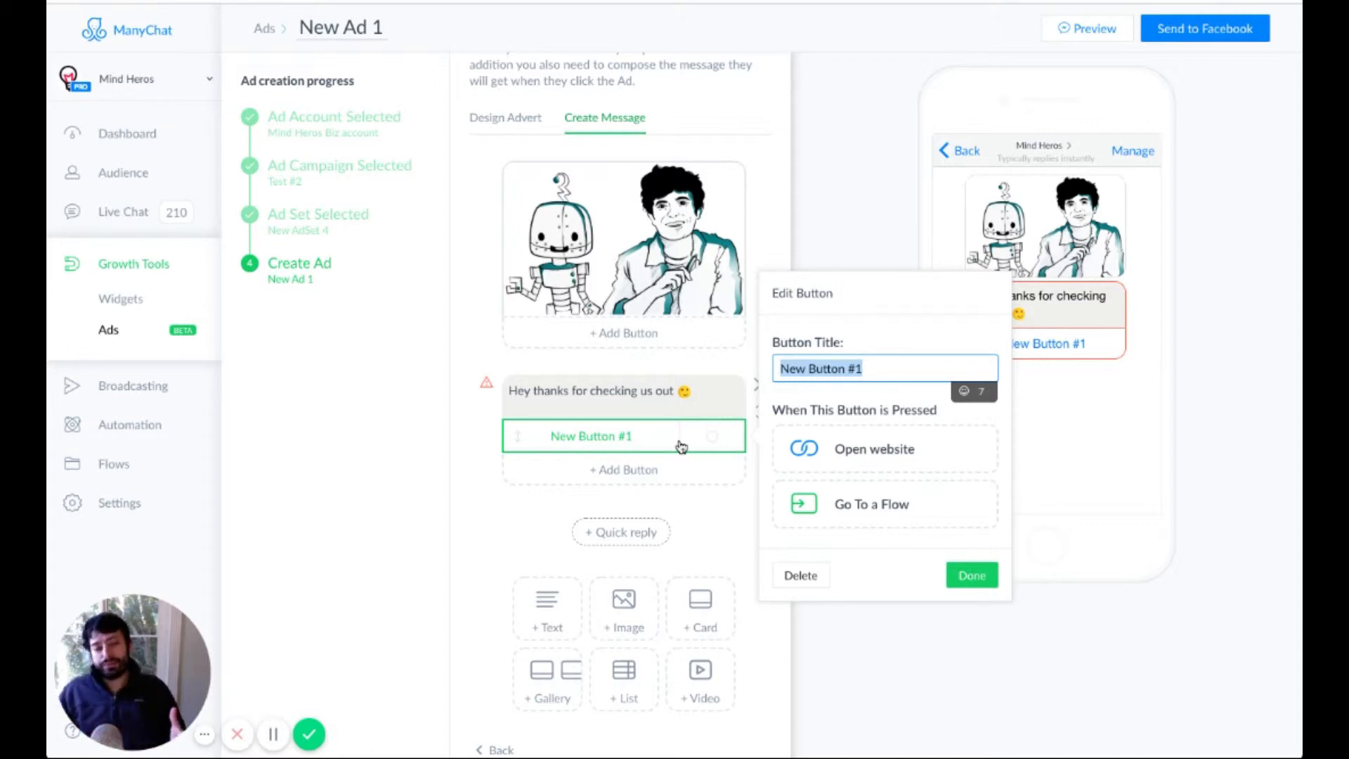
pyautogui.click(853, 509)
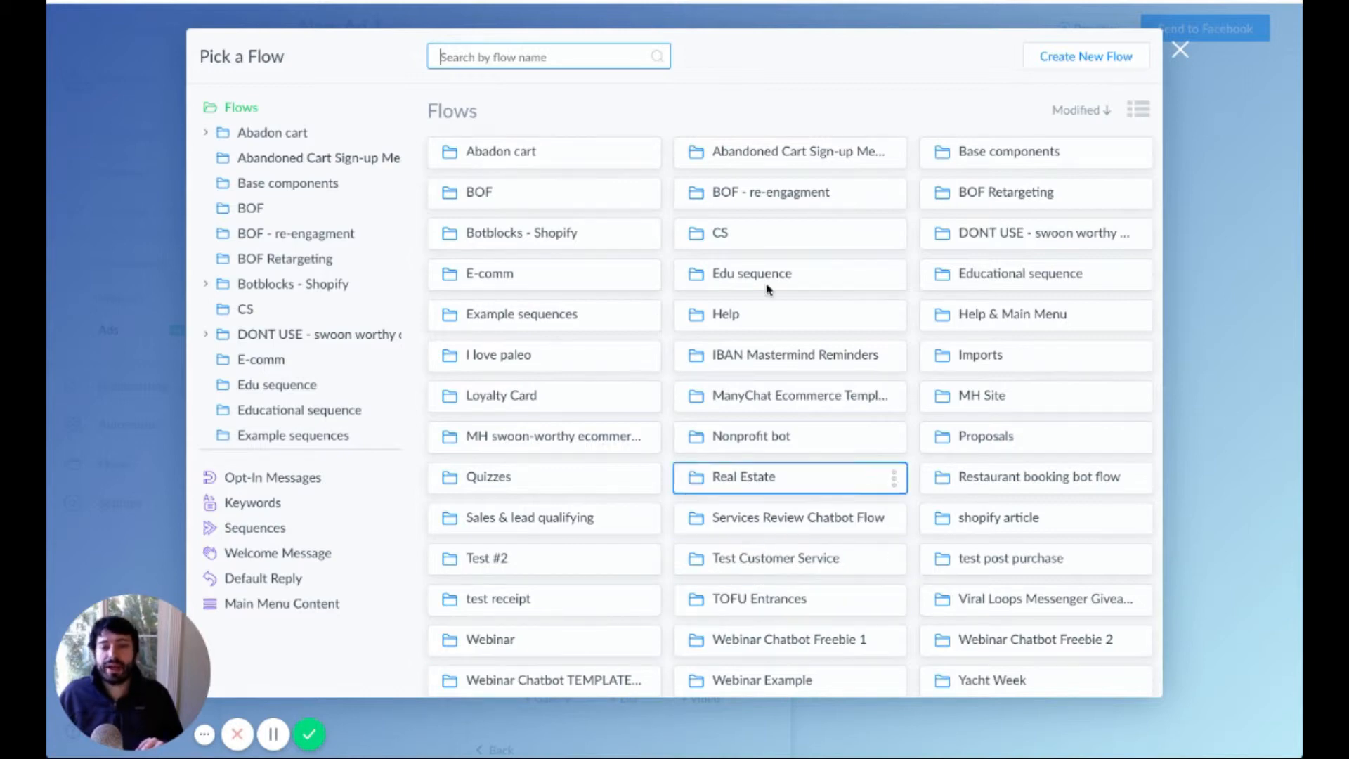
pyautogui.click(781, 152)
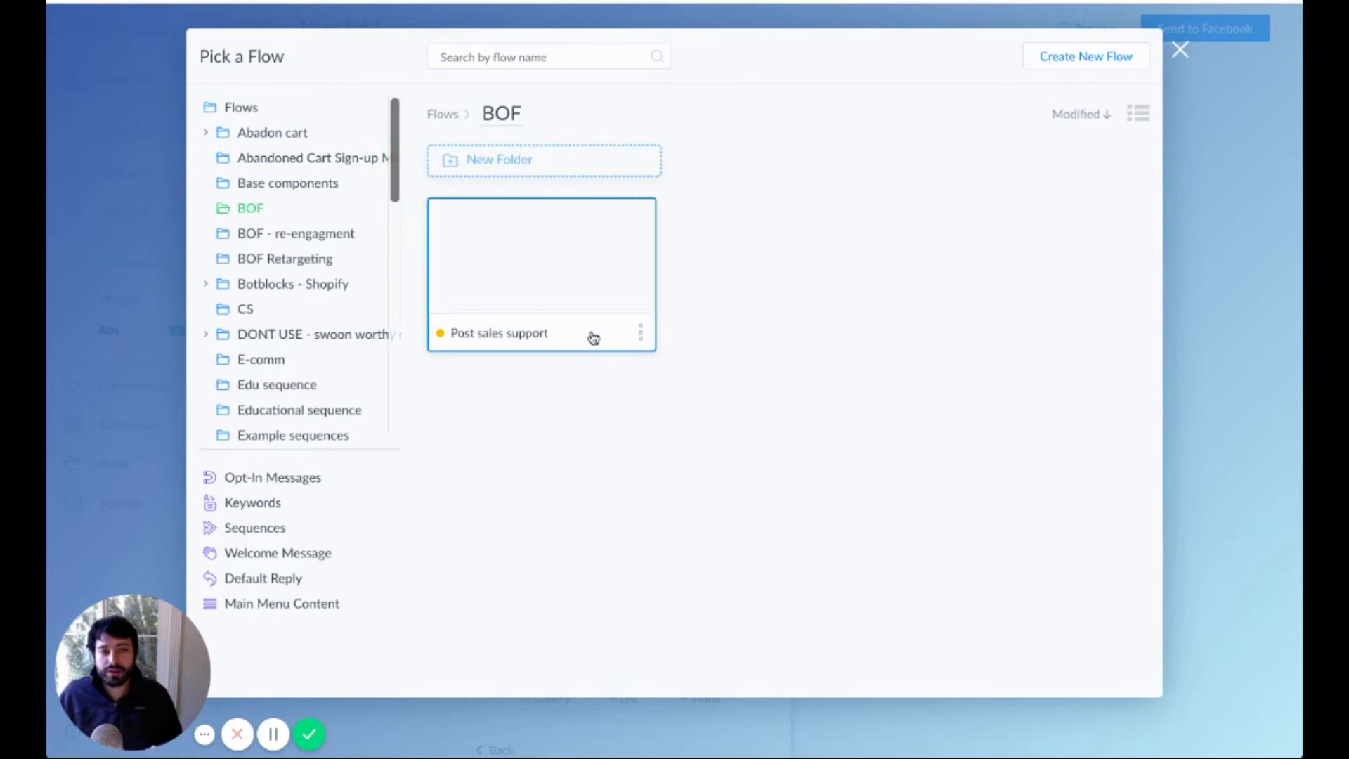
pyautogui.click(524, 269)
pyautogui.click(1004, 669)
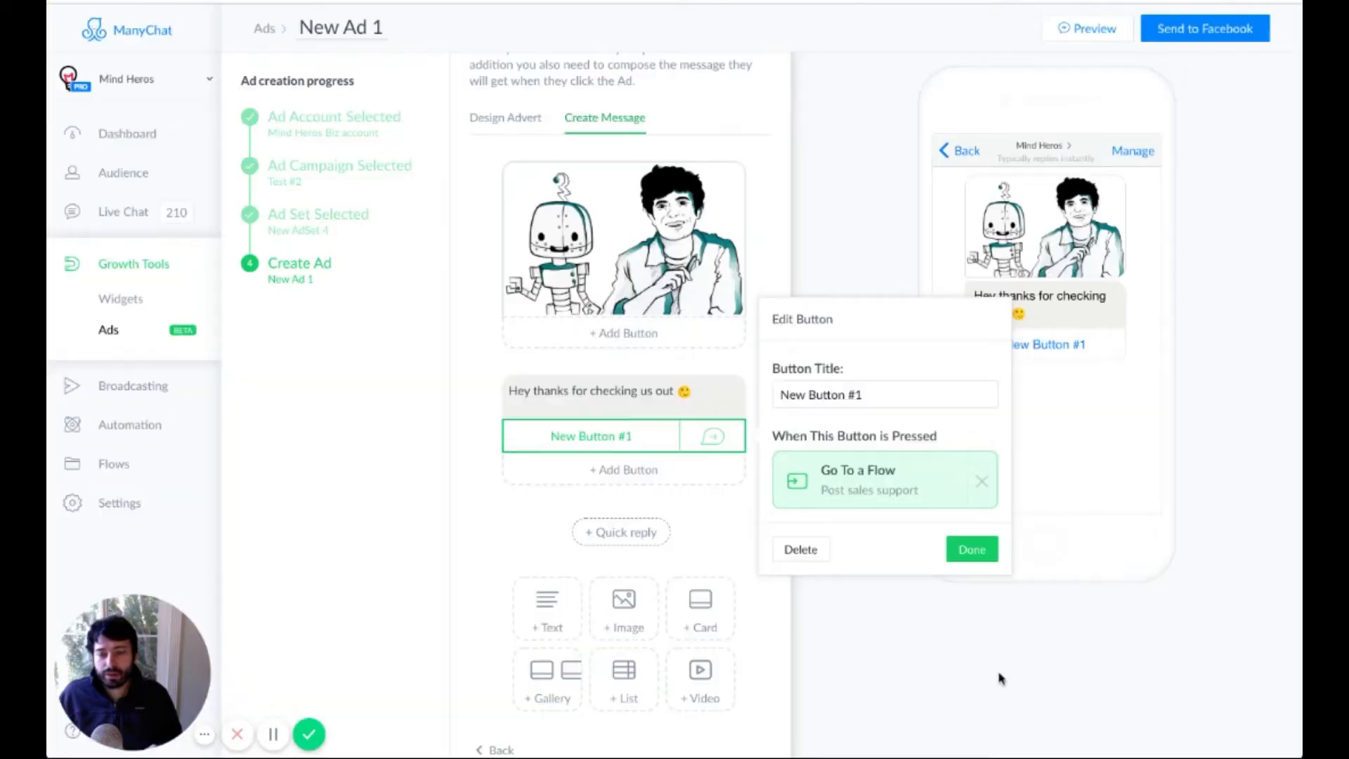
pyautogui.click(889, 673)
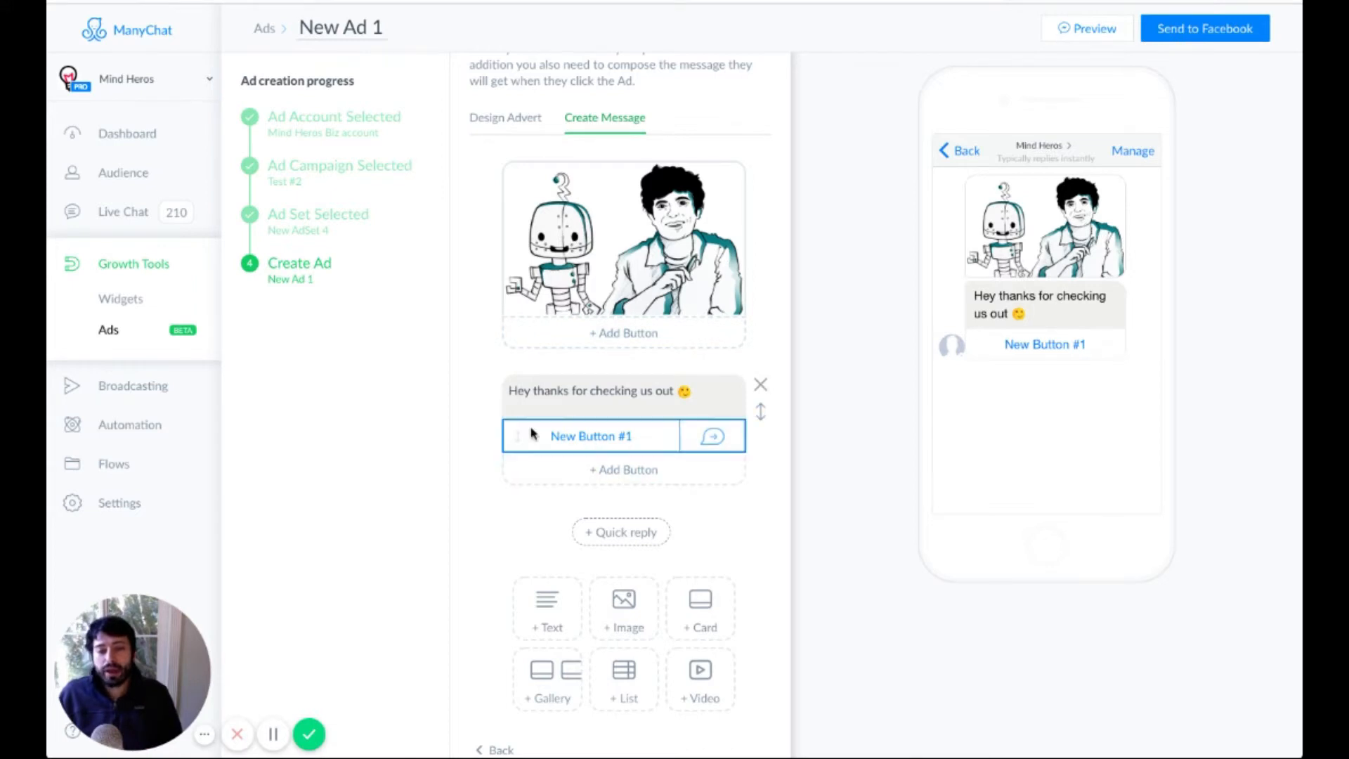
# Set the title of the message's button to "CTA"
pyautogui.click(575, 441)
pyautogui.write('CTA')
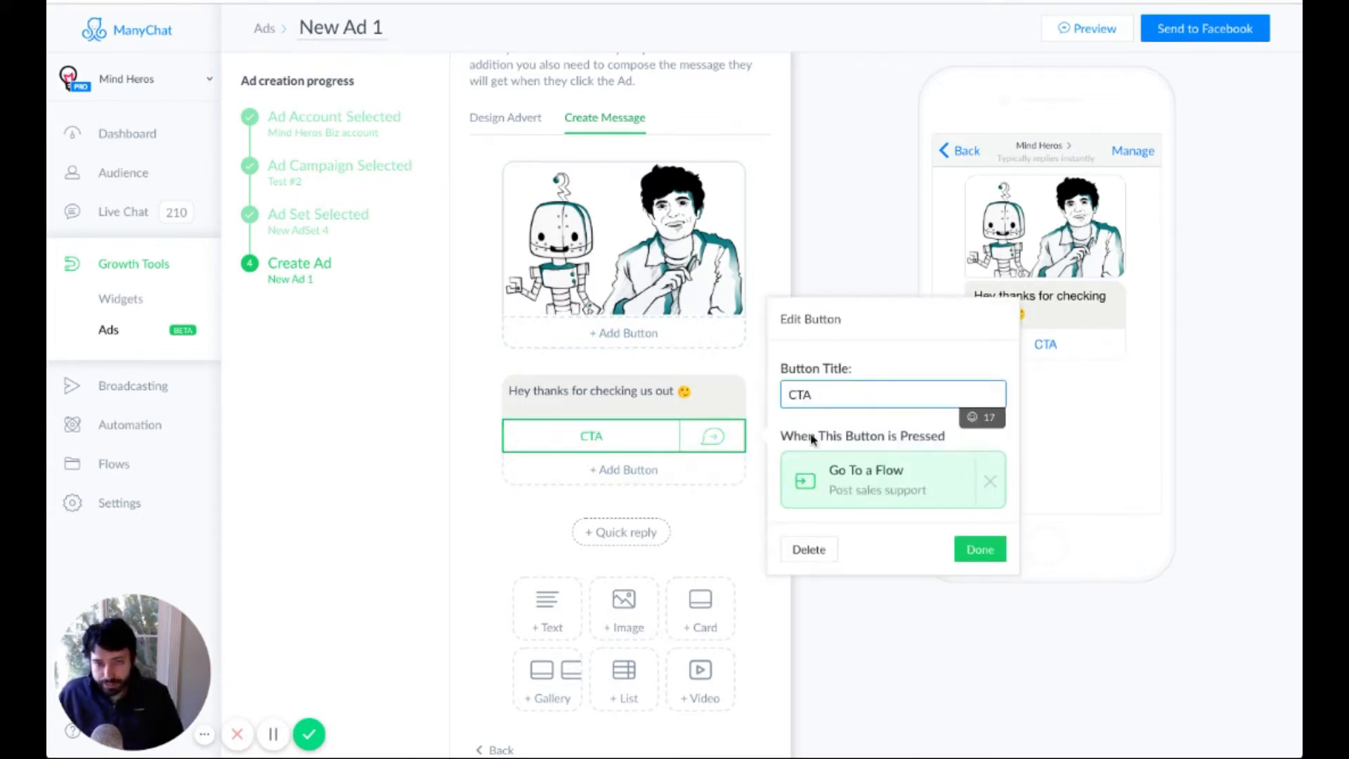
pyautogui.click(892, 658)
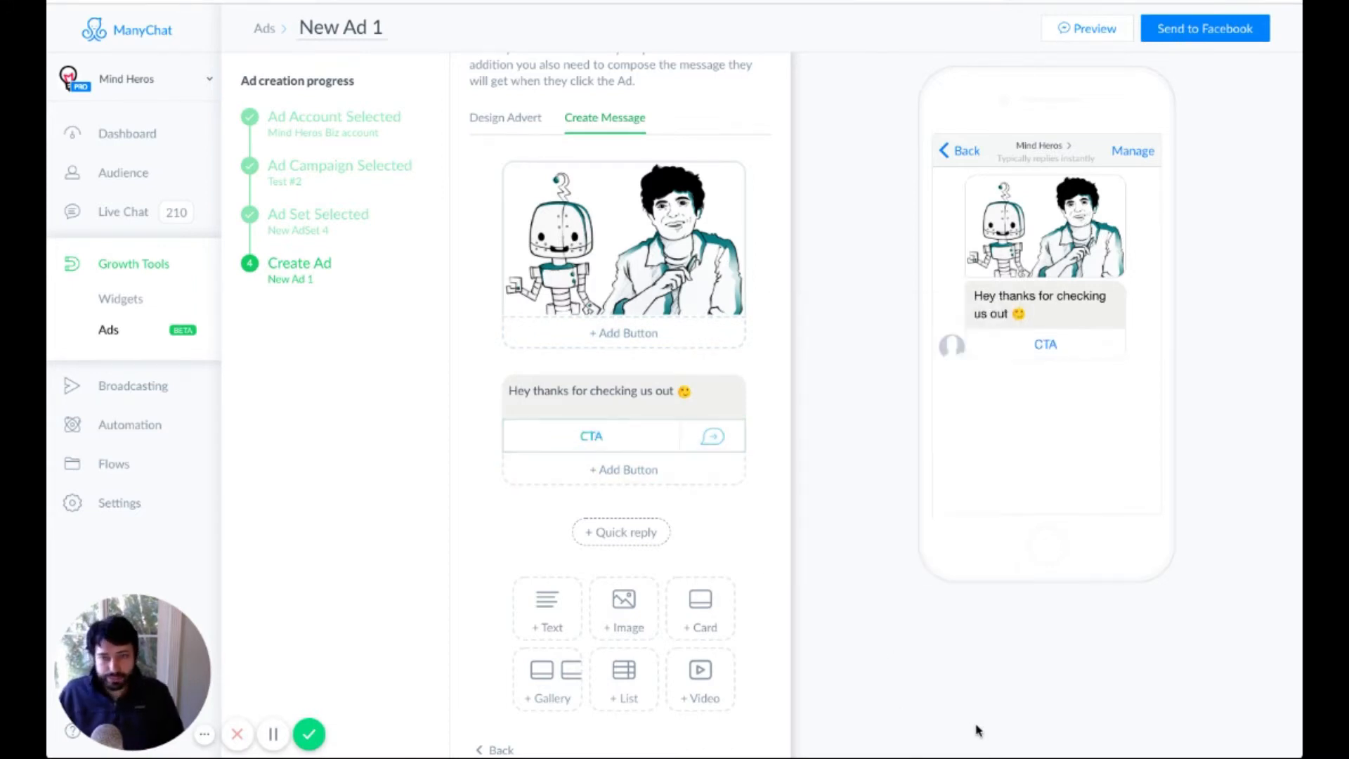
# Send a preview of the message to Messenger, test its CTA button there, and return to ManyChat to dismiss the notification
pyautogui.click(1078, 28)
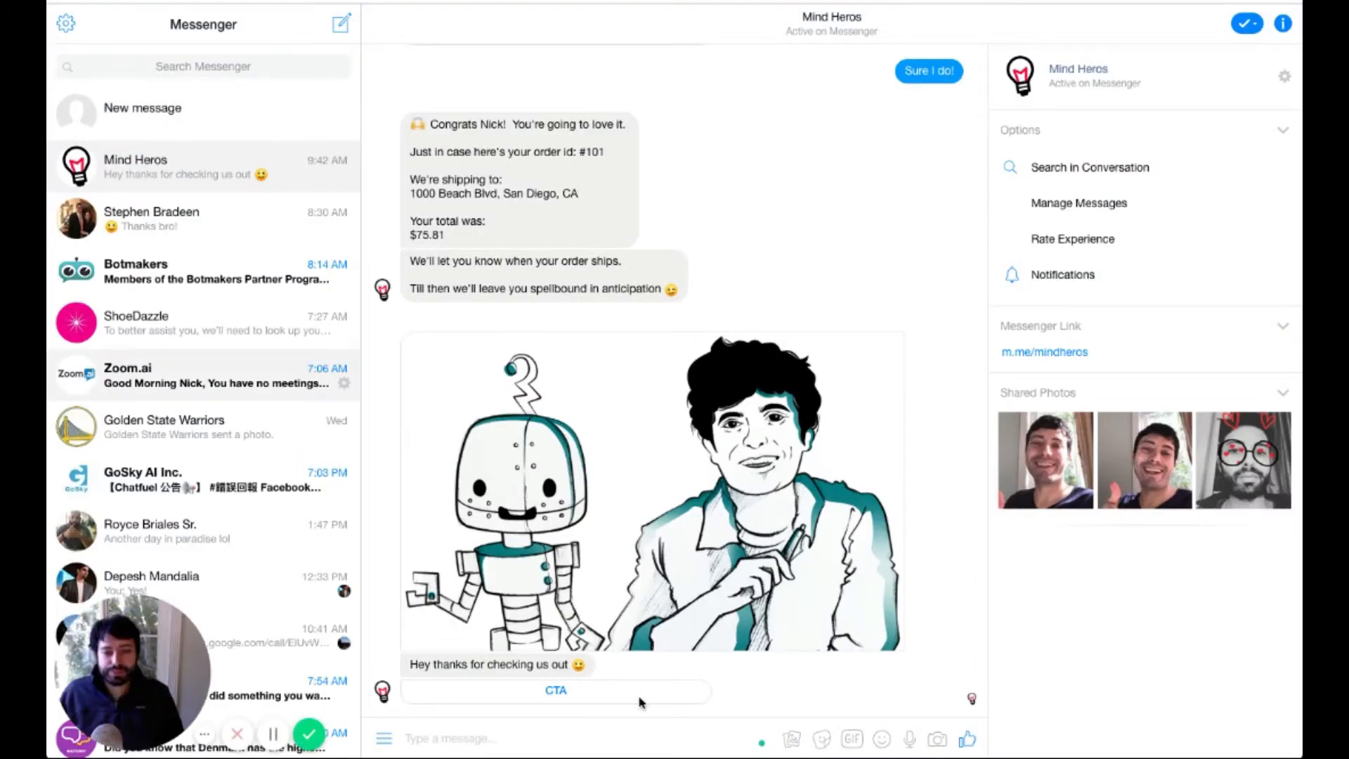
pyautogui.click(556, 690)
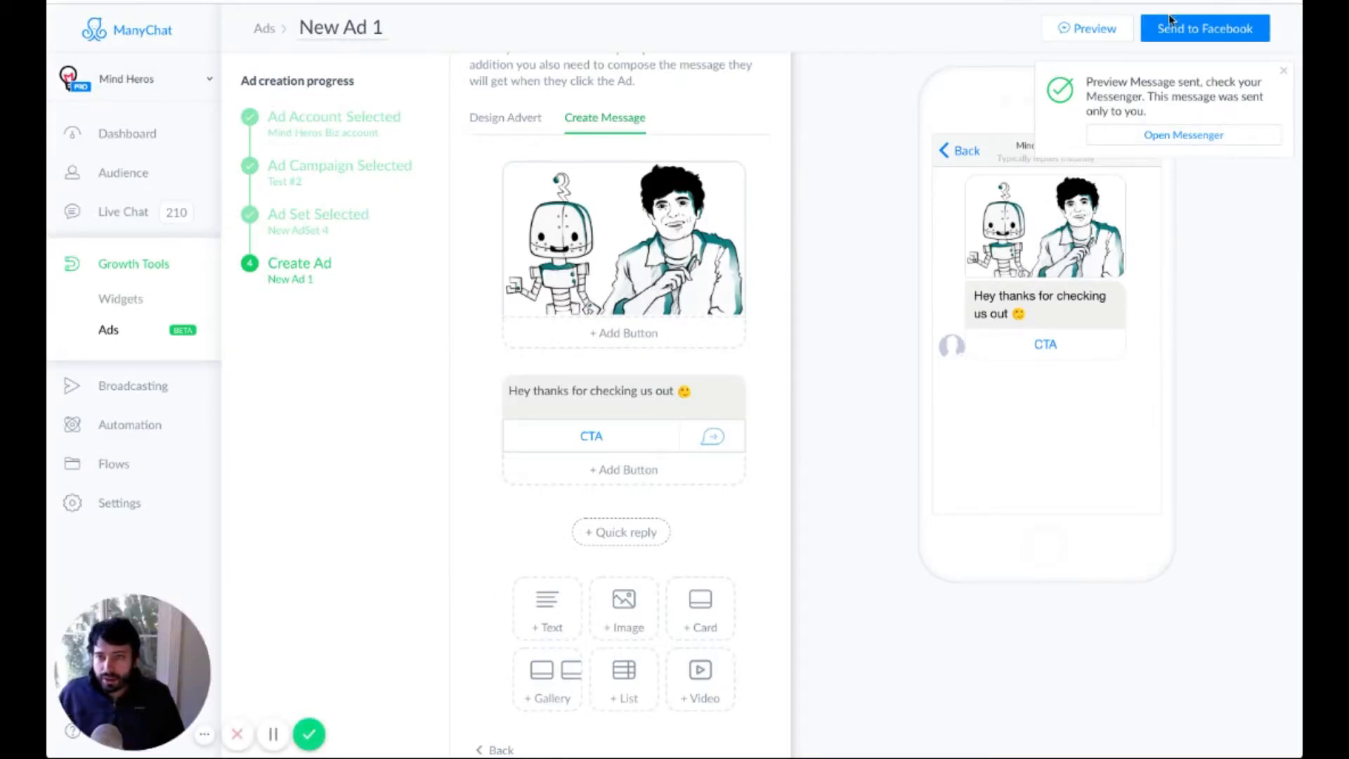
pyautogui.click(1283, 71)
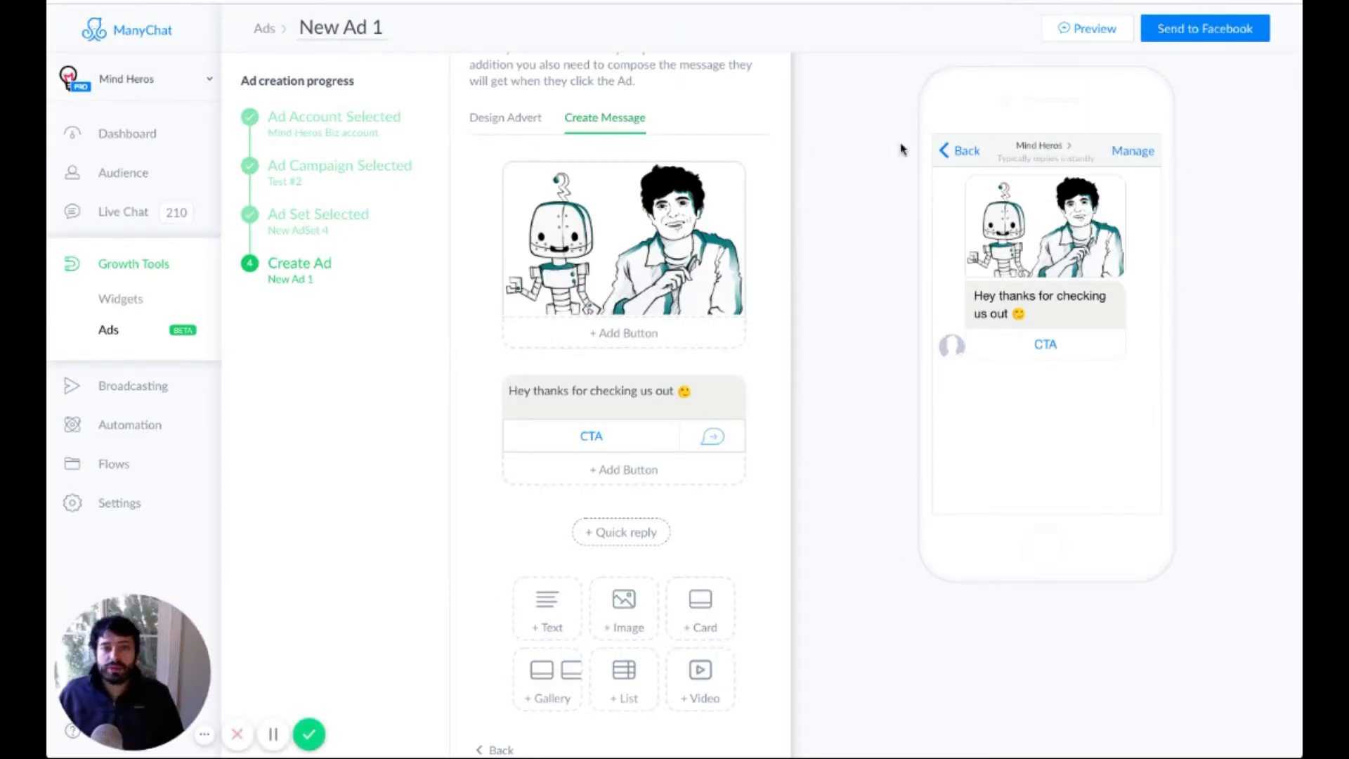
pyautogui.scroll(1, 712, 140)
pyautogui.click(1219, 30)
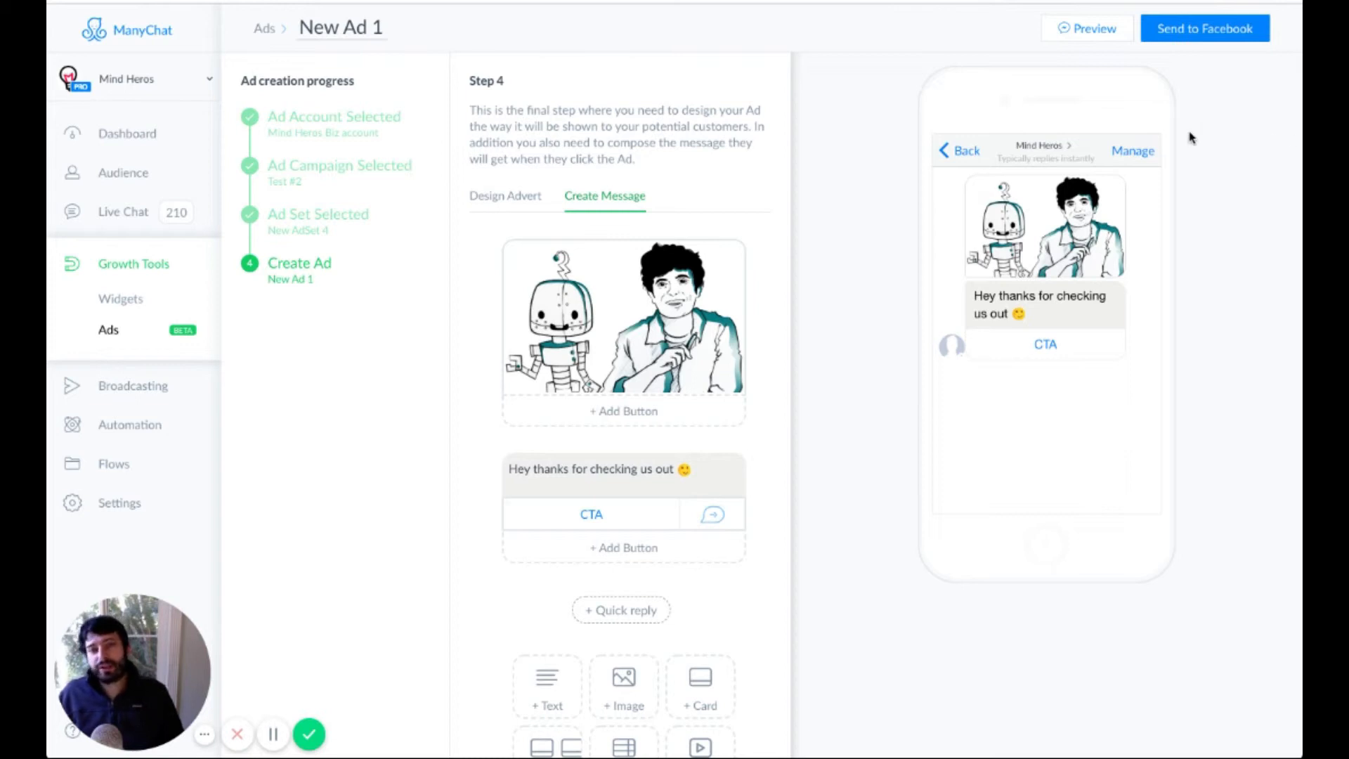
pyautogui.moveTo(642, 446)
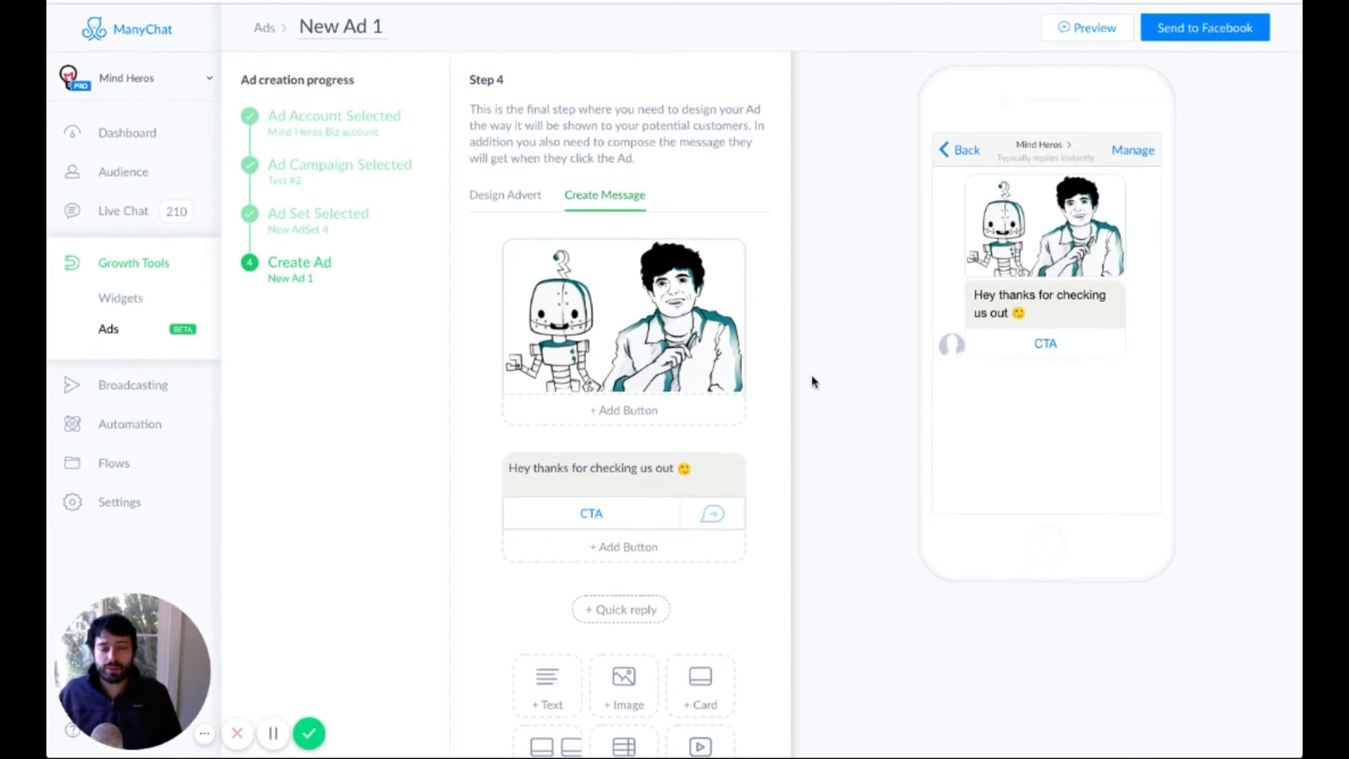
pyautogui.scroll(-2, 587, 394)
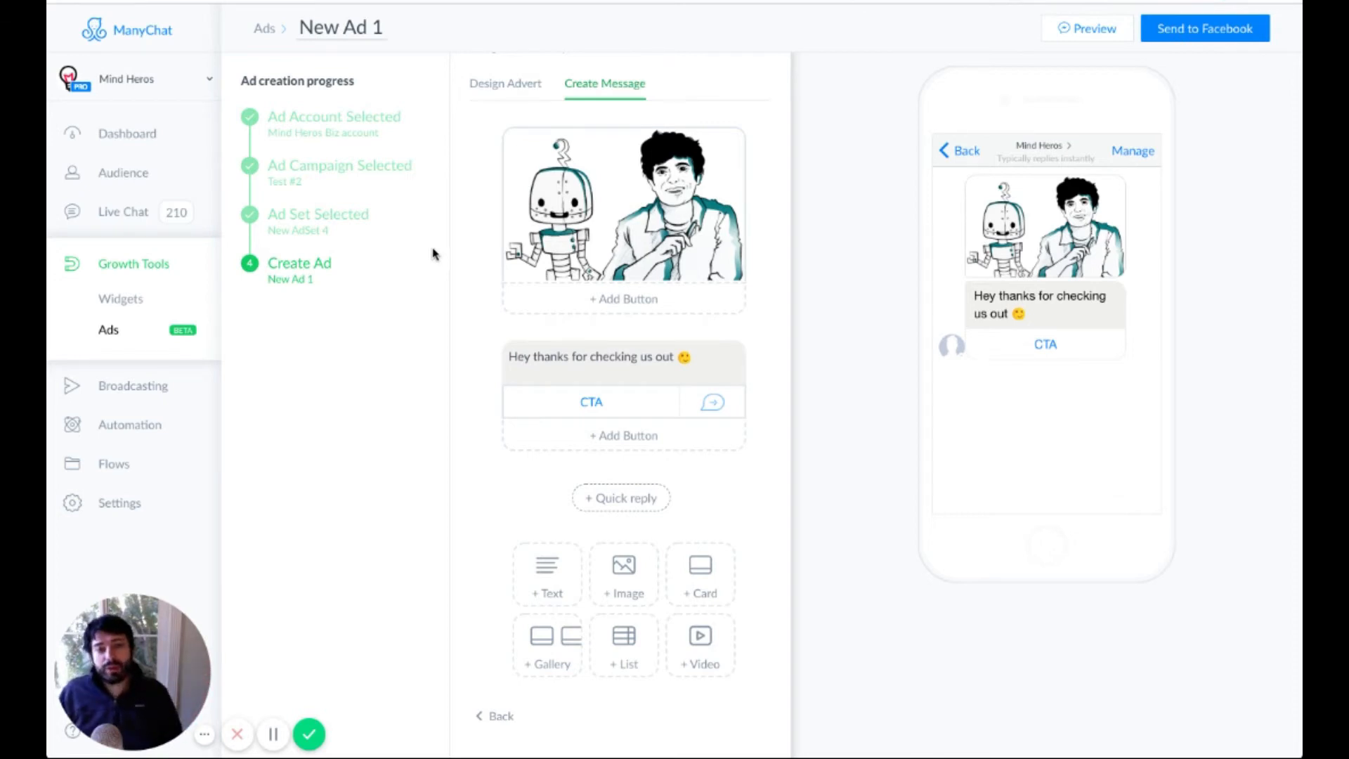
# Rename the ad as "NEw test"
pyautogui.click(304, 27)
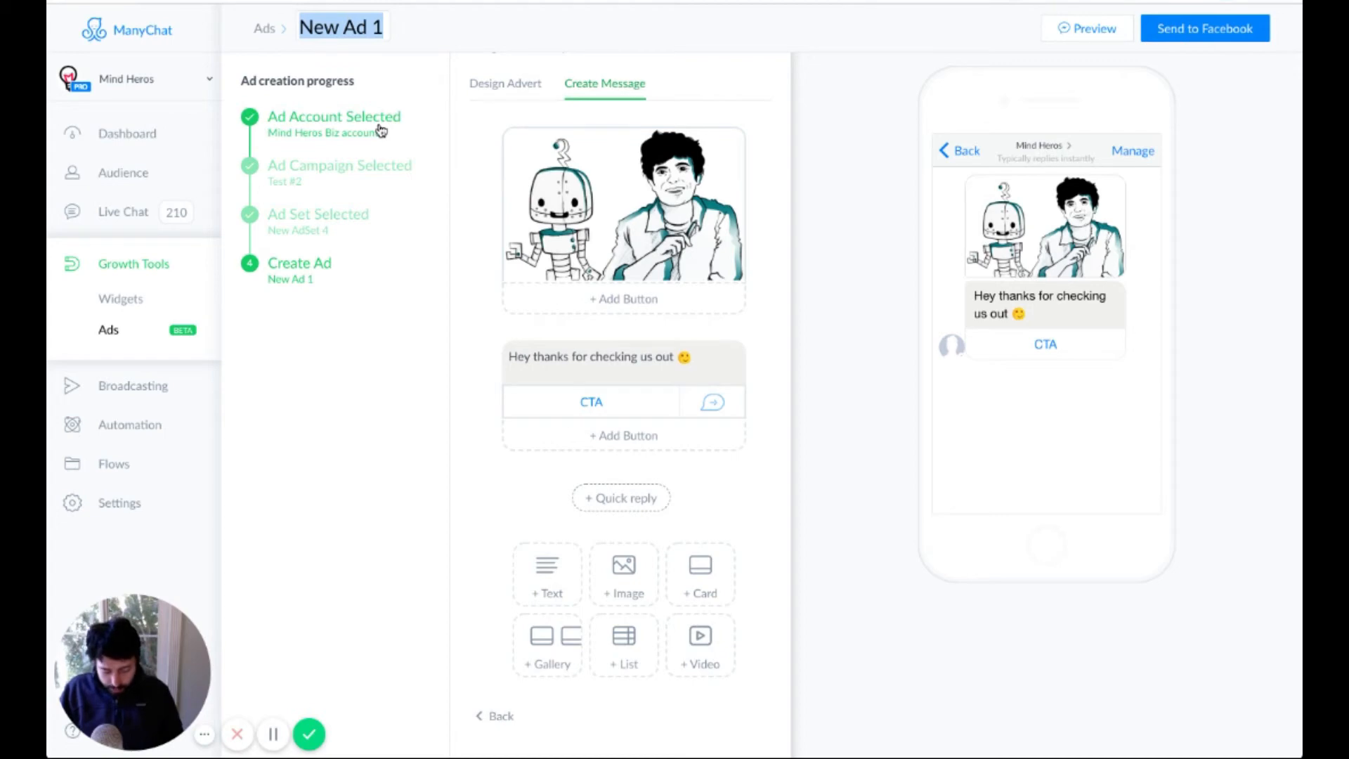
pyautogui.write('NEt w')
pyautogui.press('BackSpace')
pyautogui.press('BackSpace')
pyautogui.press('BackSpace')
pyautogui.write('w ')
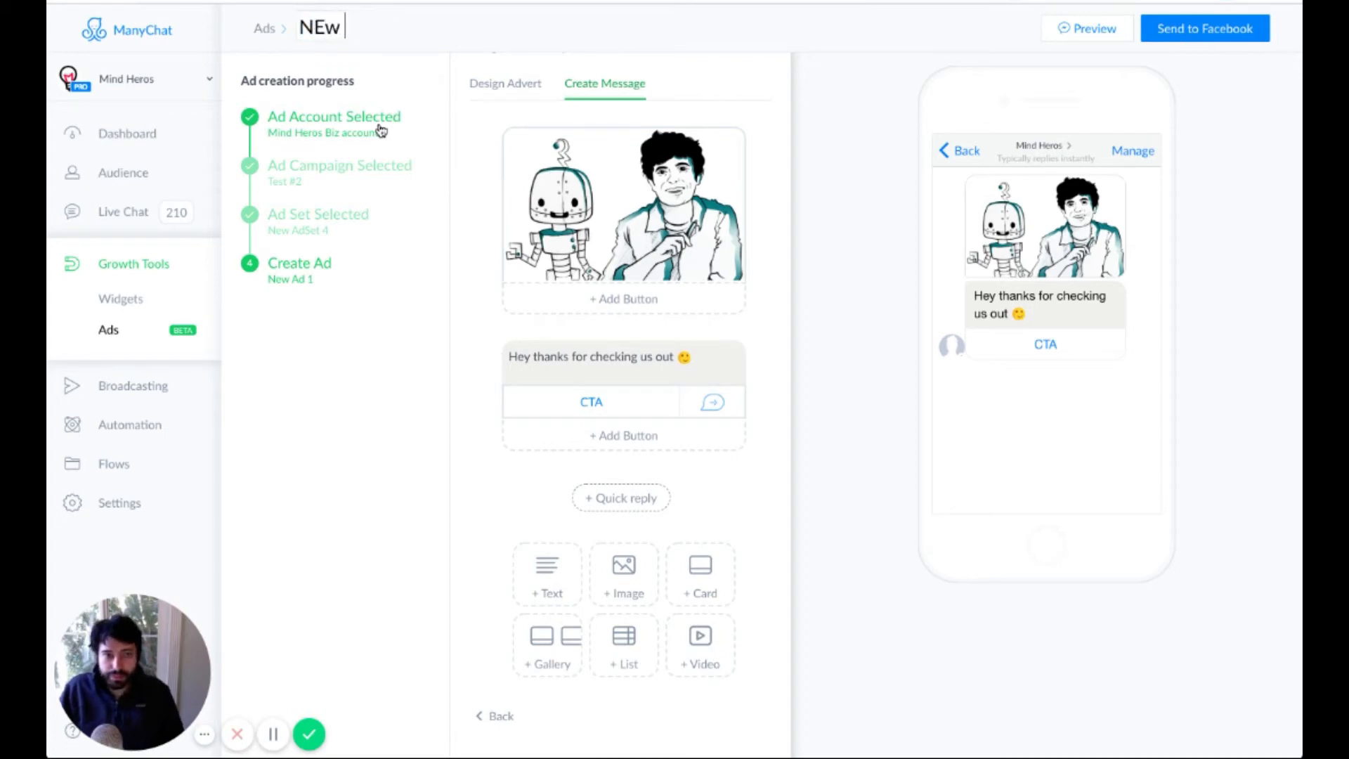
pyautogui.write('test')
pyautogui.press('Return')
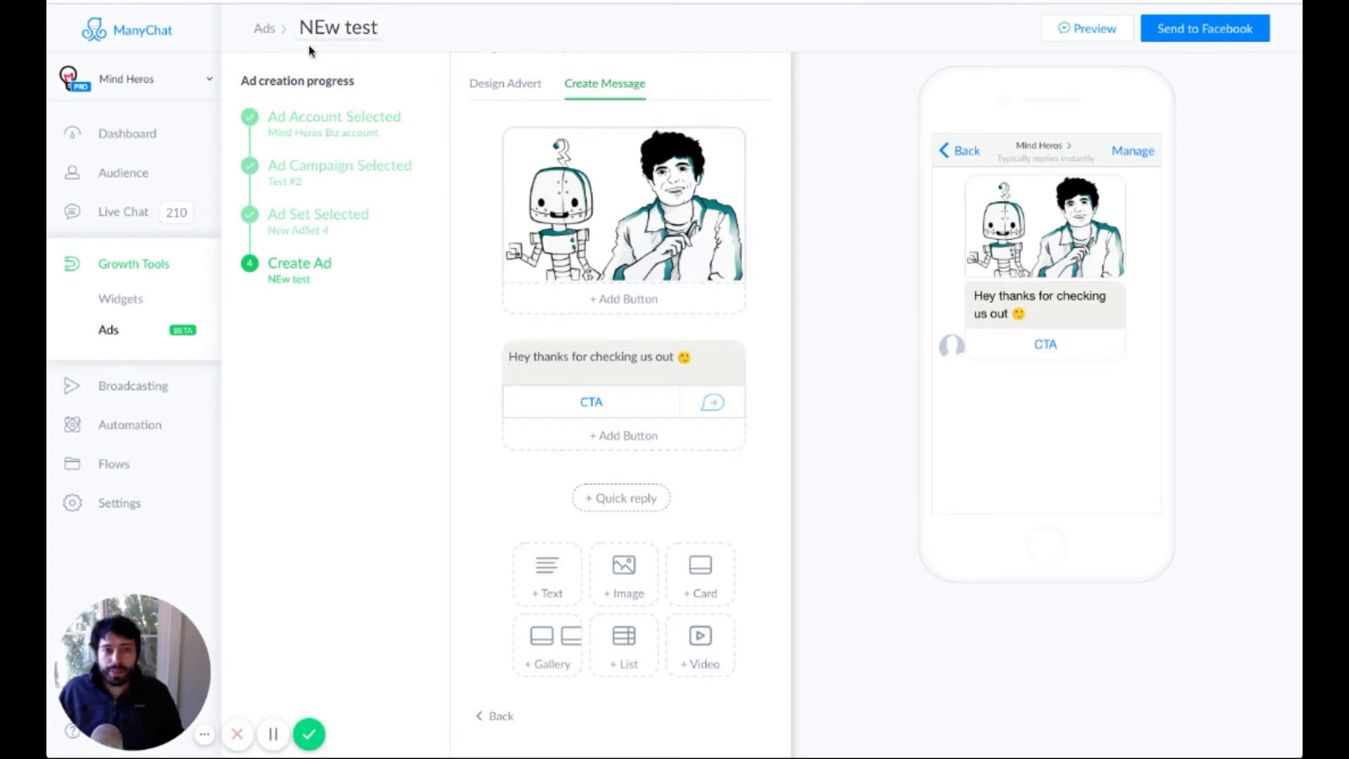
# Start leaving the ad creation for the ads overview, but cancel and stay on the current ad
pyautogui.click(264, 31)
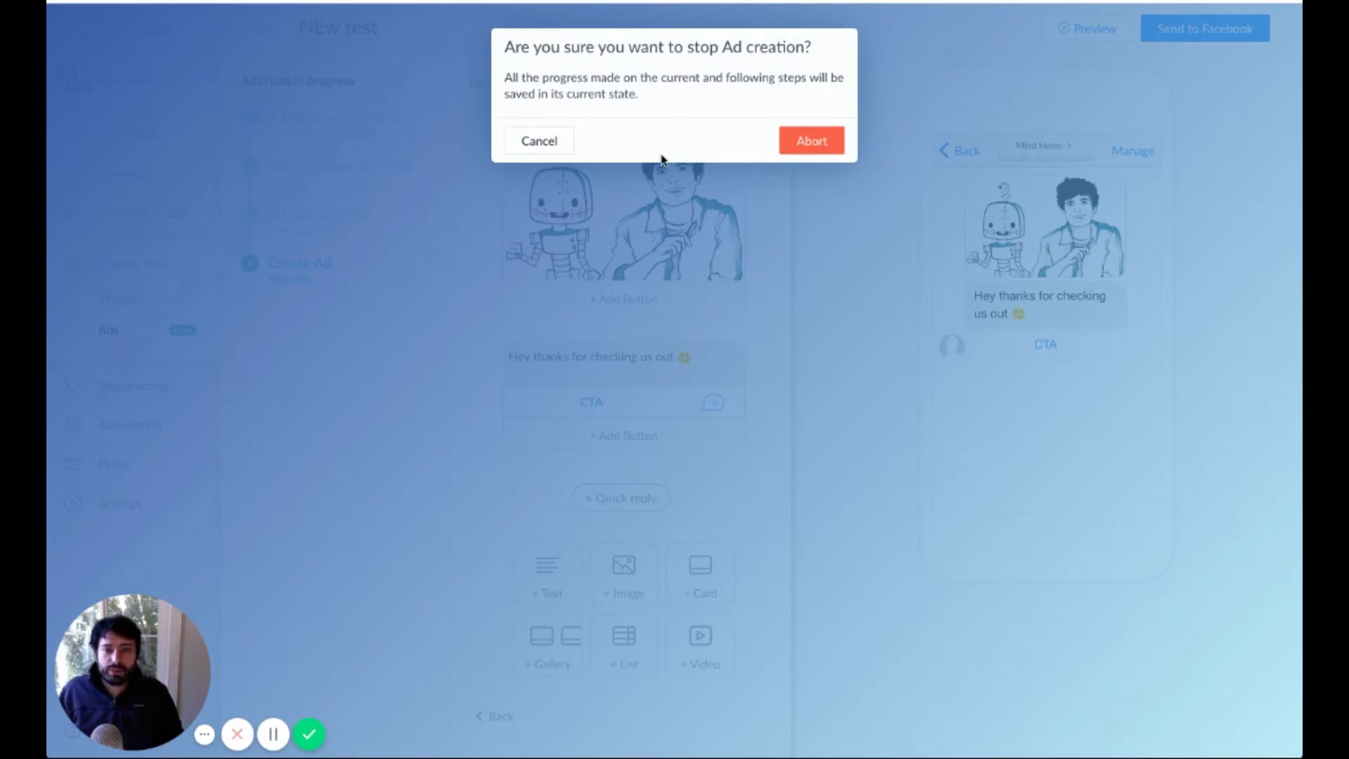
pyautogui.click(550, 141)
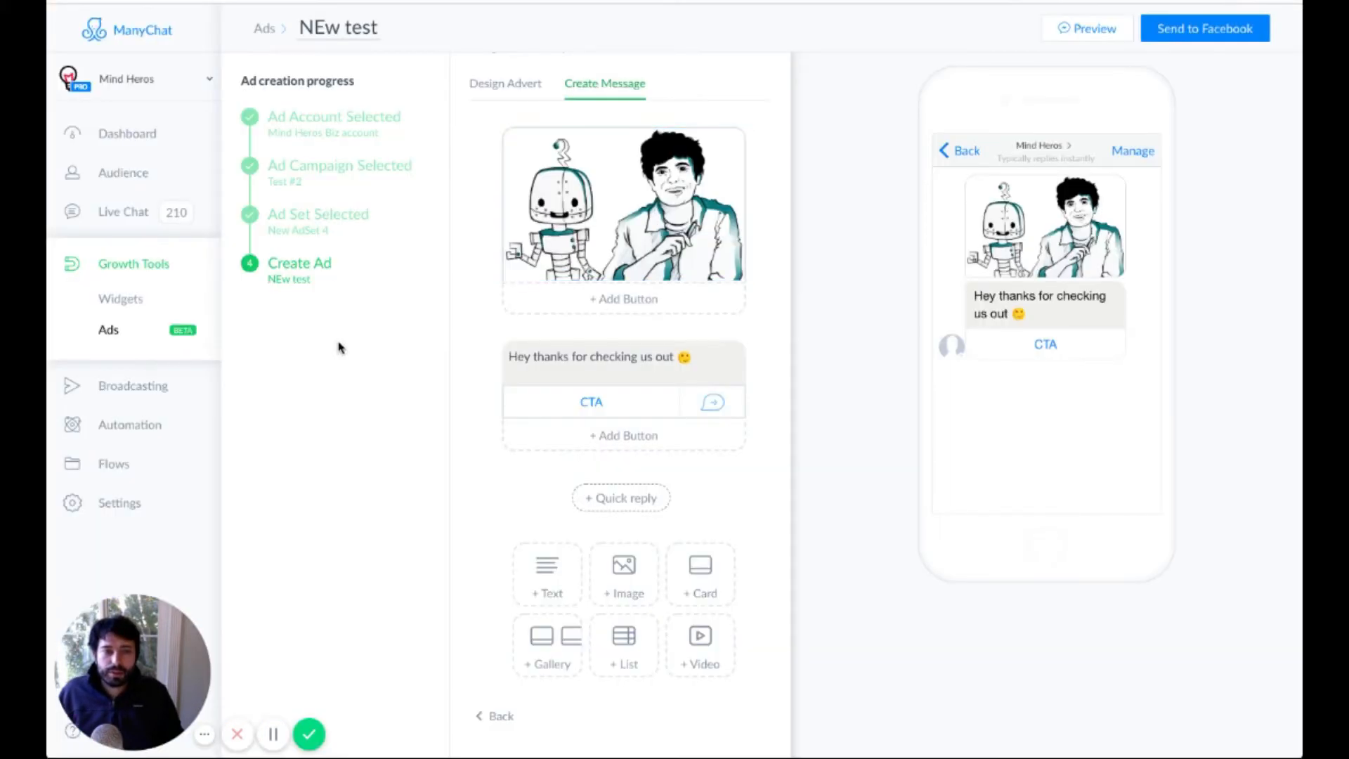
# Revisit the selected ad set's settings, return to the ad design and preview the ad in the Messenger Inbox placement
pyautogui.click(281, 225)
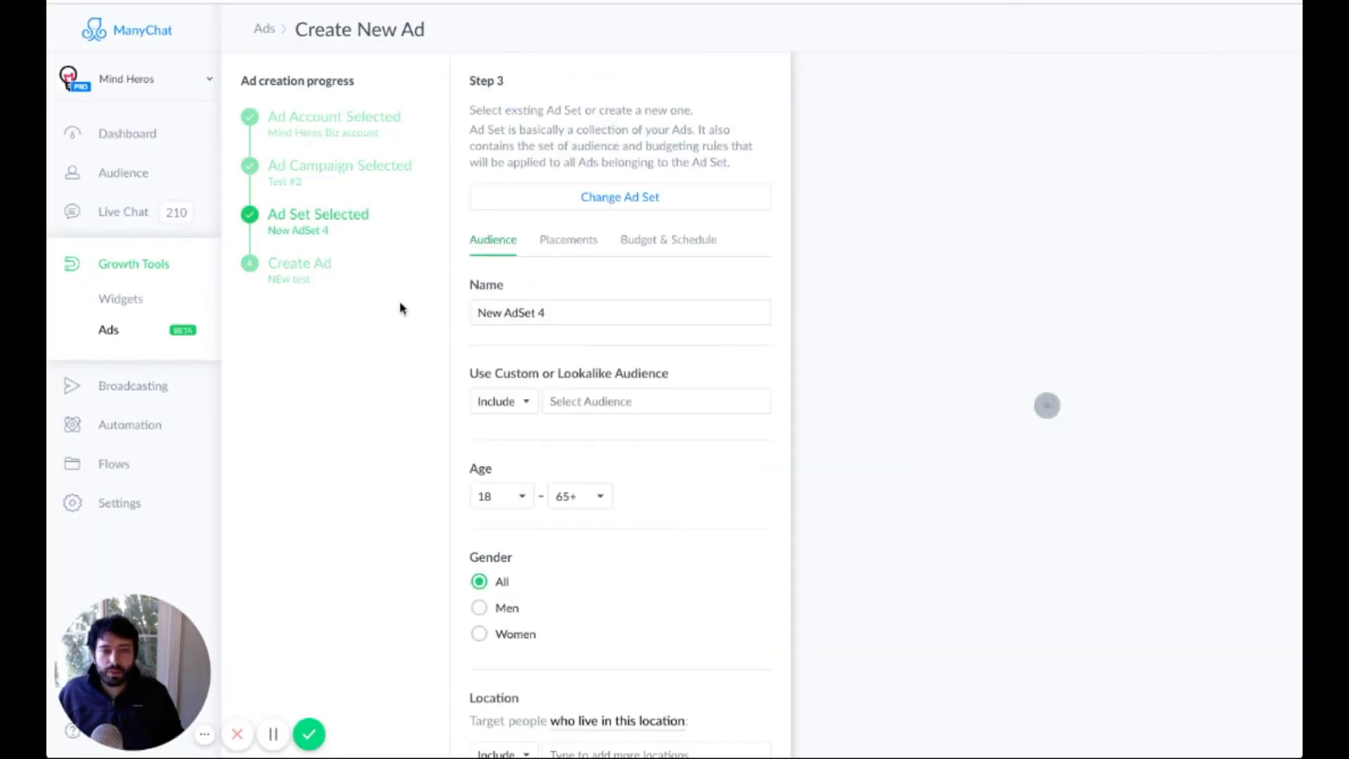
pyautogui.click(296, 283)
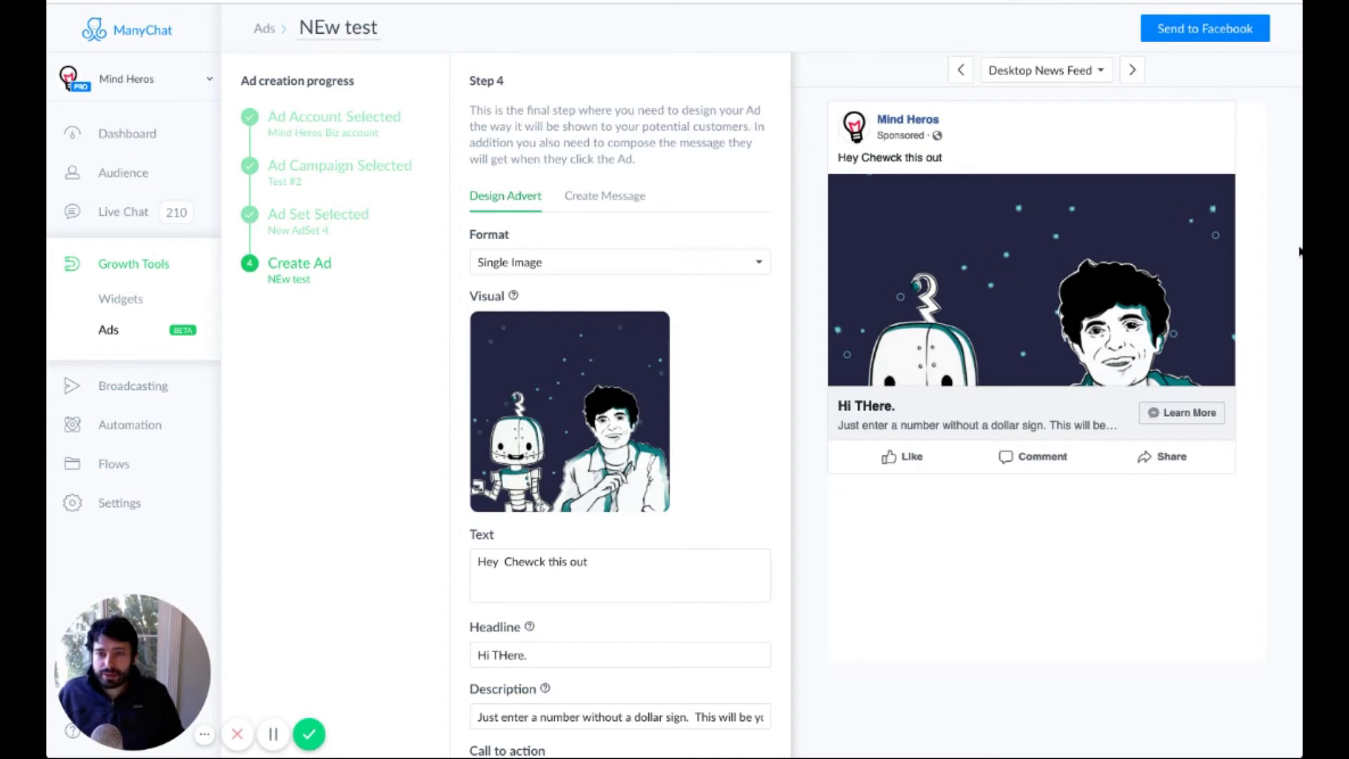
pyautogui.click(1128, 71)
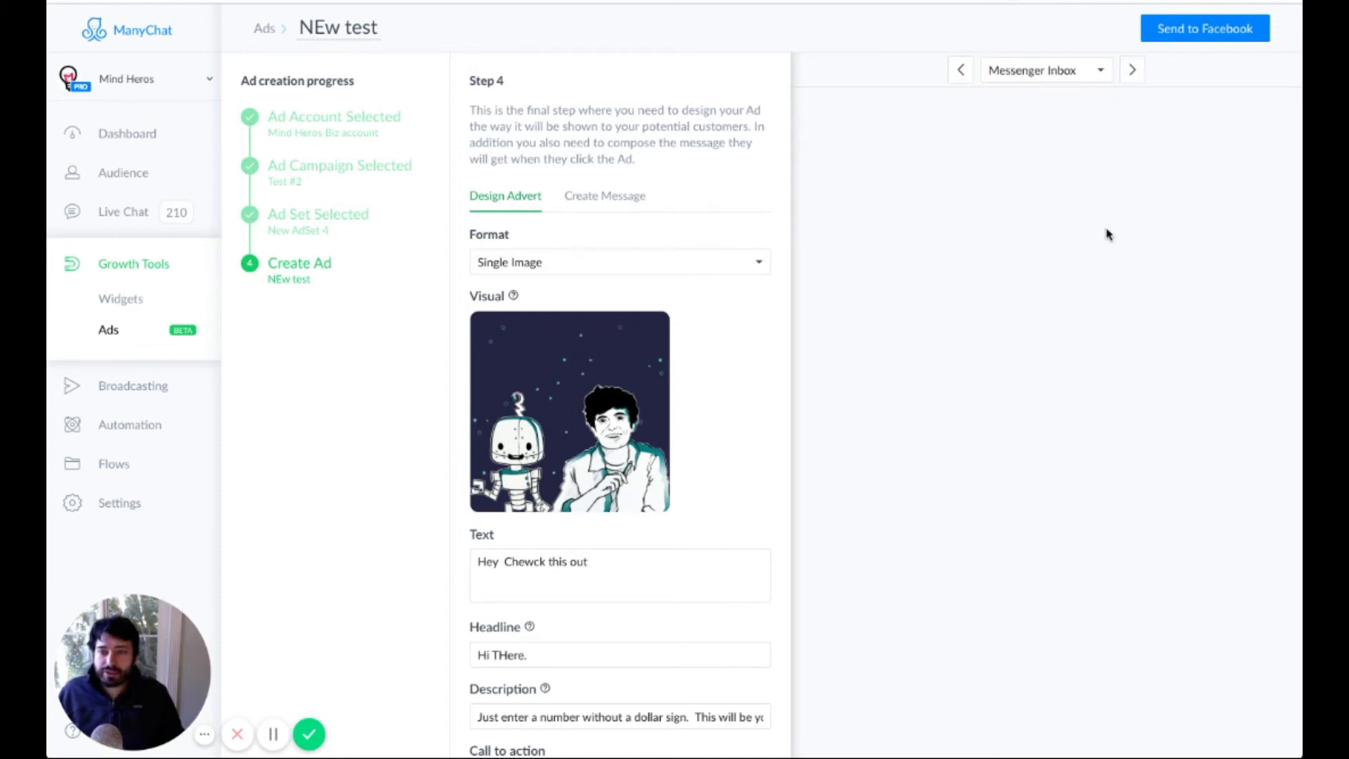
# Submit the finished ad to Facebook and go to the ad list to check the status of "NEw test"
pyautogui.click(1234, 33)
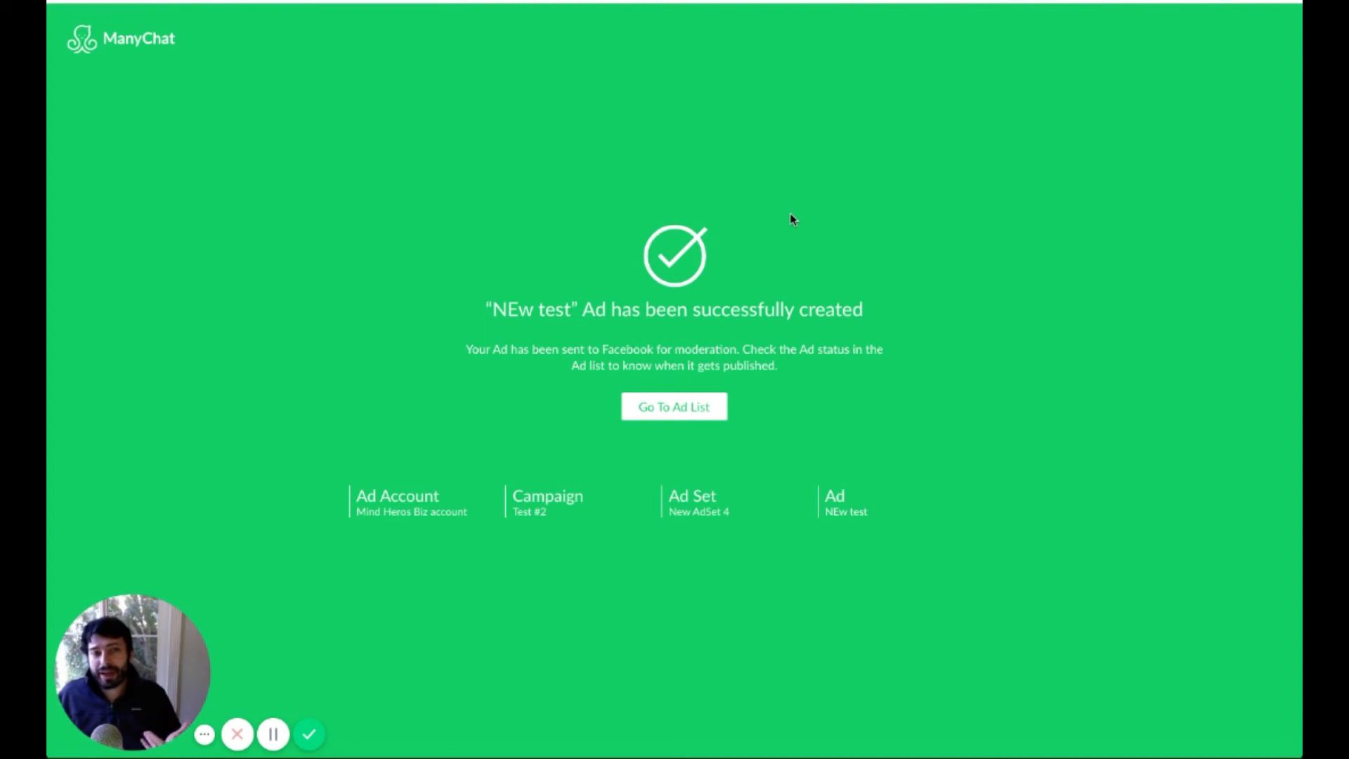
pyautogui.click(668, 405)
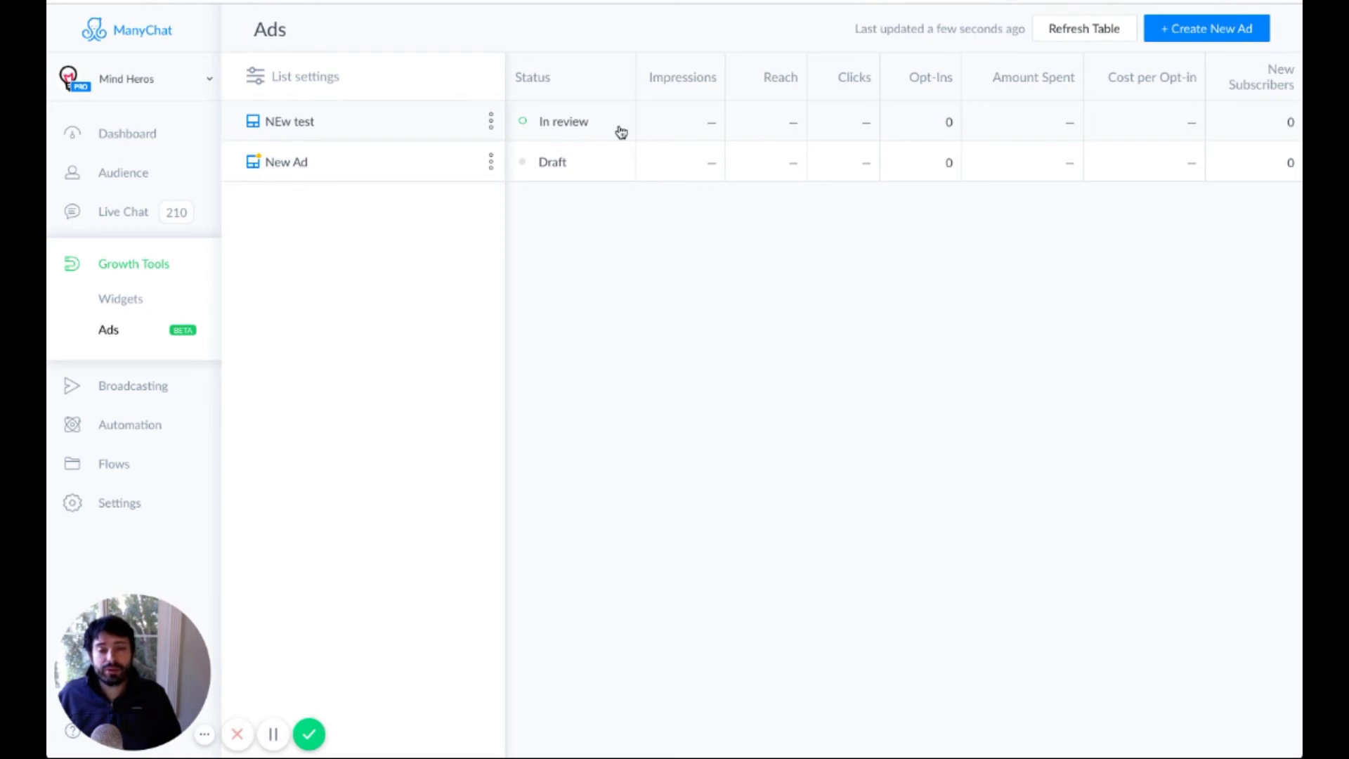
pyautogui.click(573, 130)
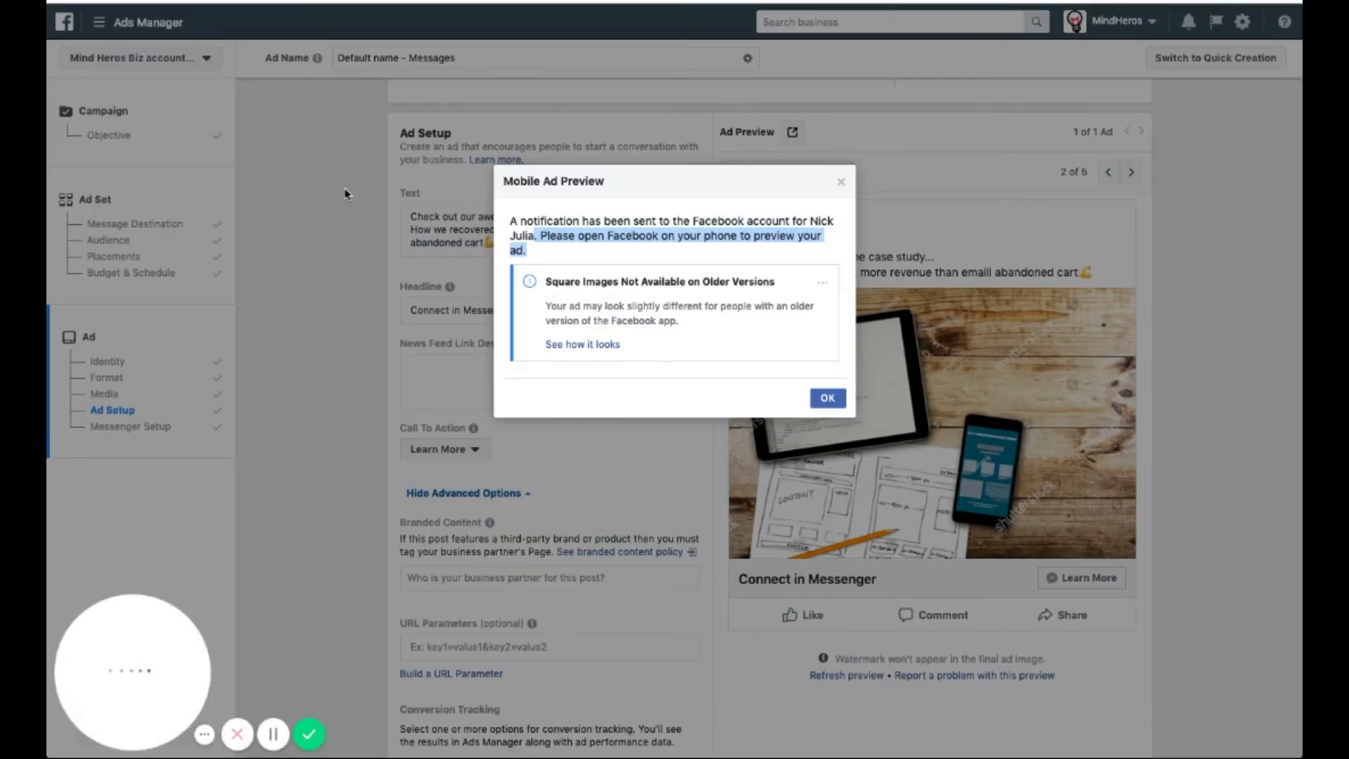
# In Facebook Ads Manager, dismiss the mobile ad preview notice and search the ad accounts for "mind" to choose Mind Heros Biz account
pyautogui.click(344, 194)
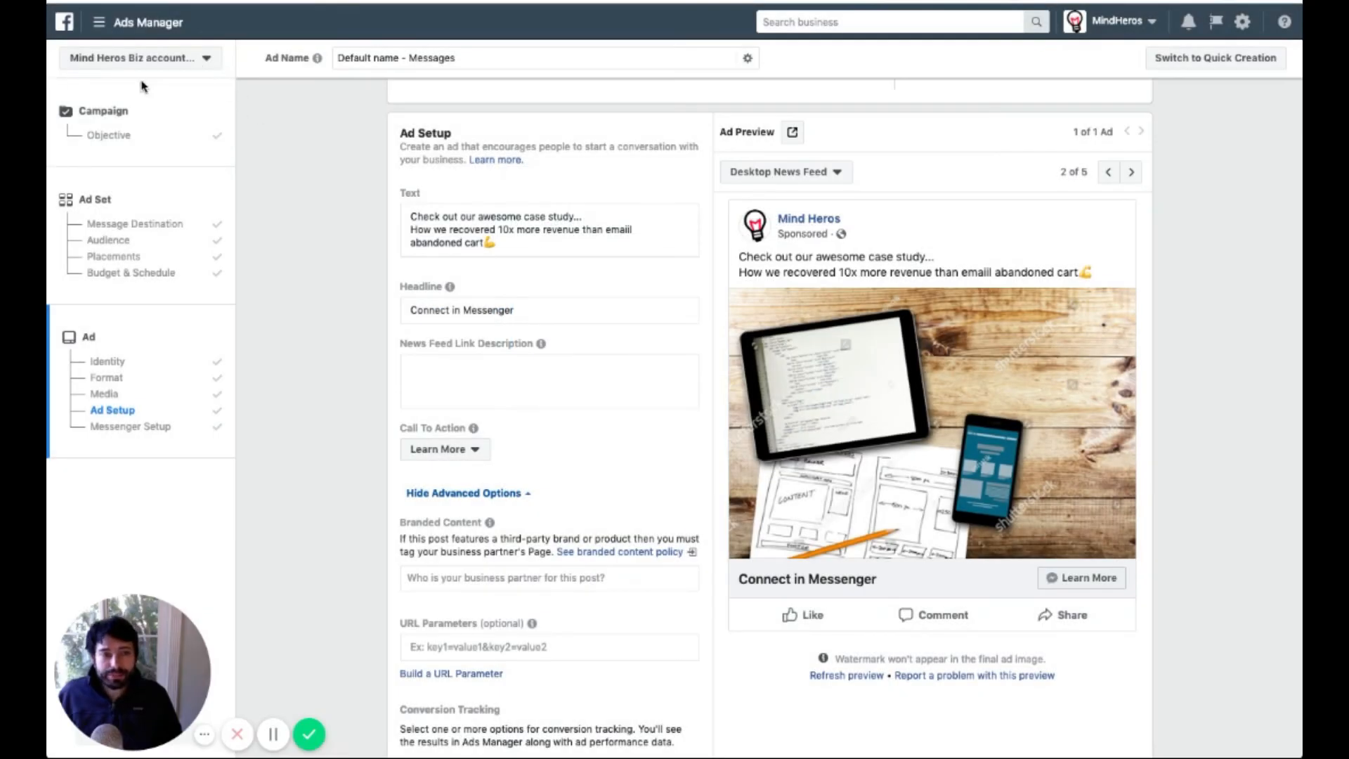
pyautogui.click(207, 60)
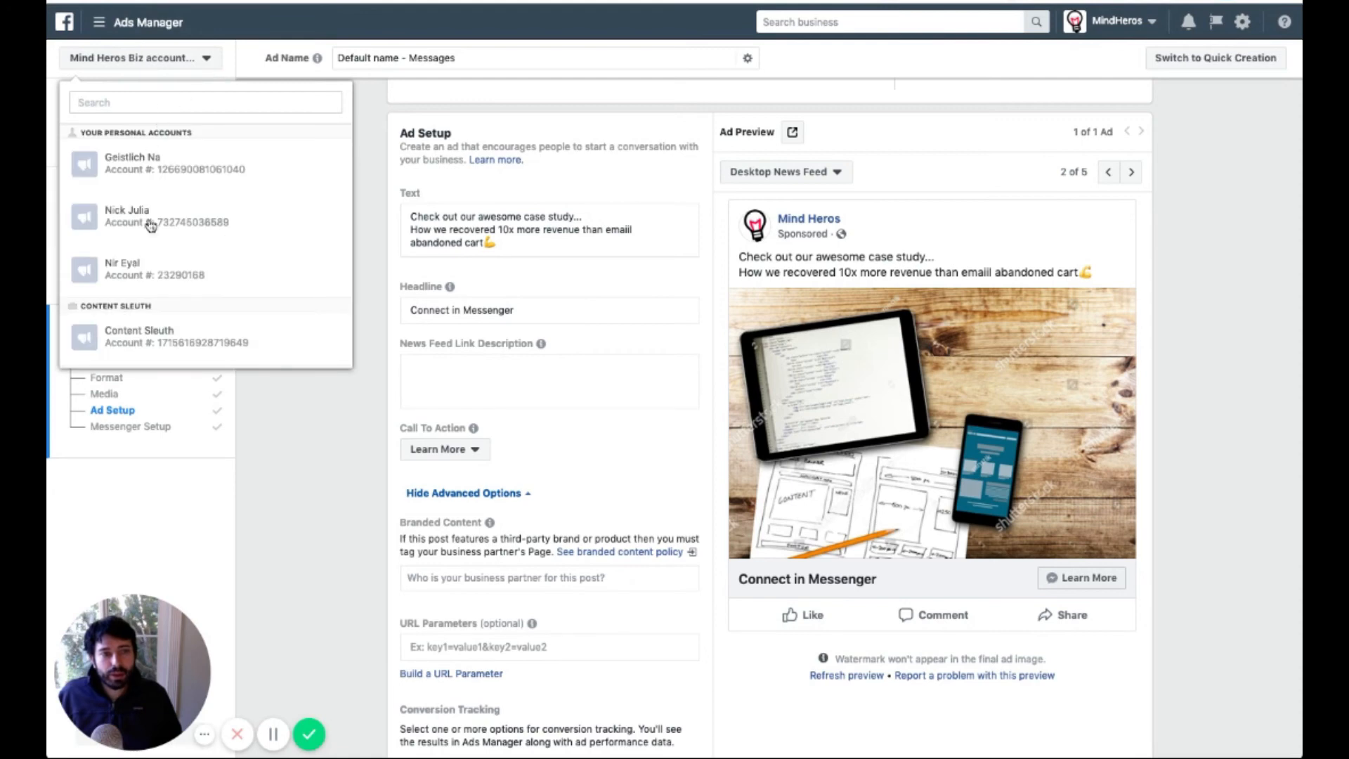
pyautogui.scroll(-5, 150, 232)
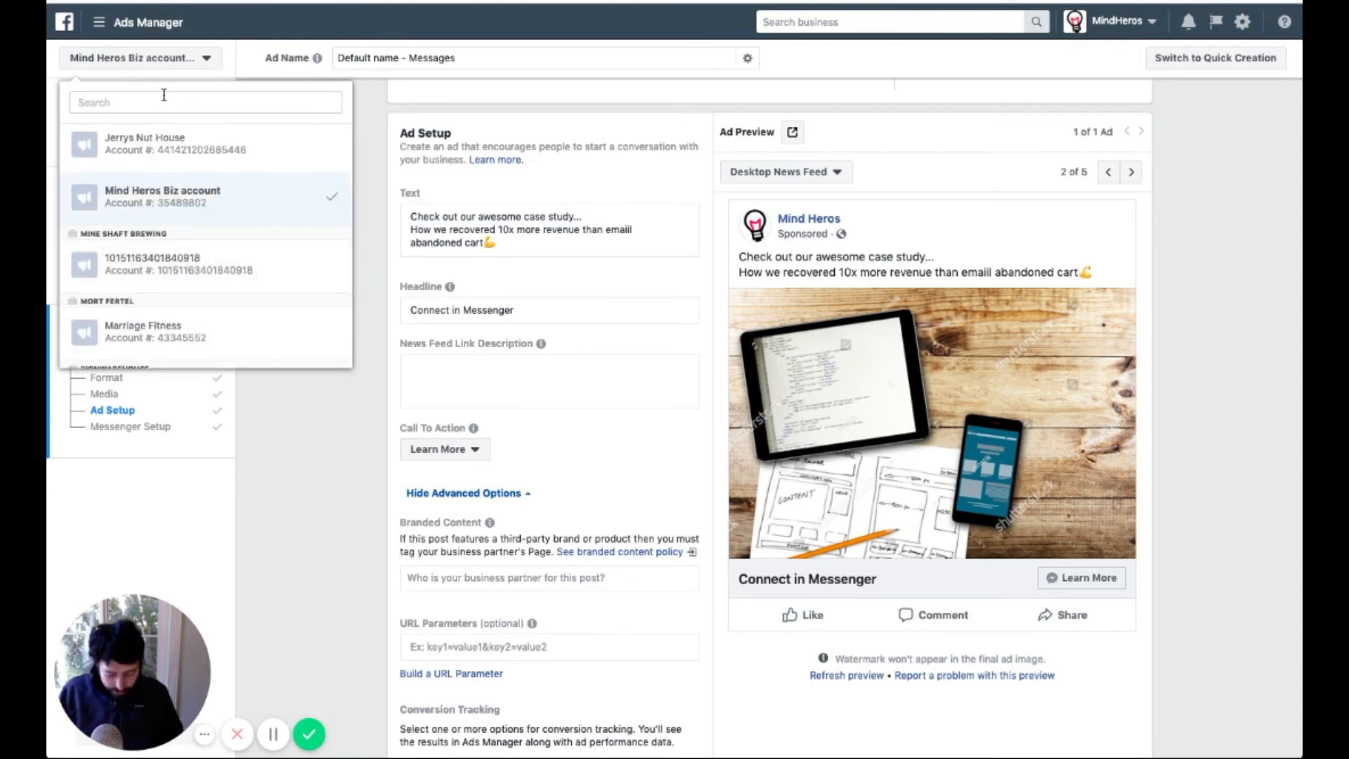
pyautogui.write('mind')
pyautogui.click(133, 176)
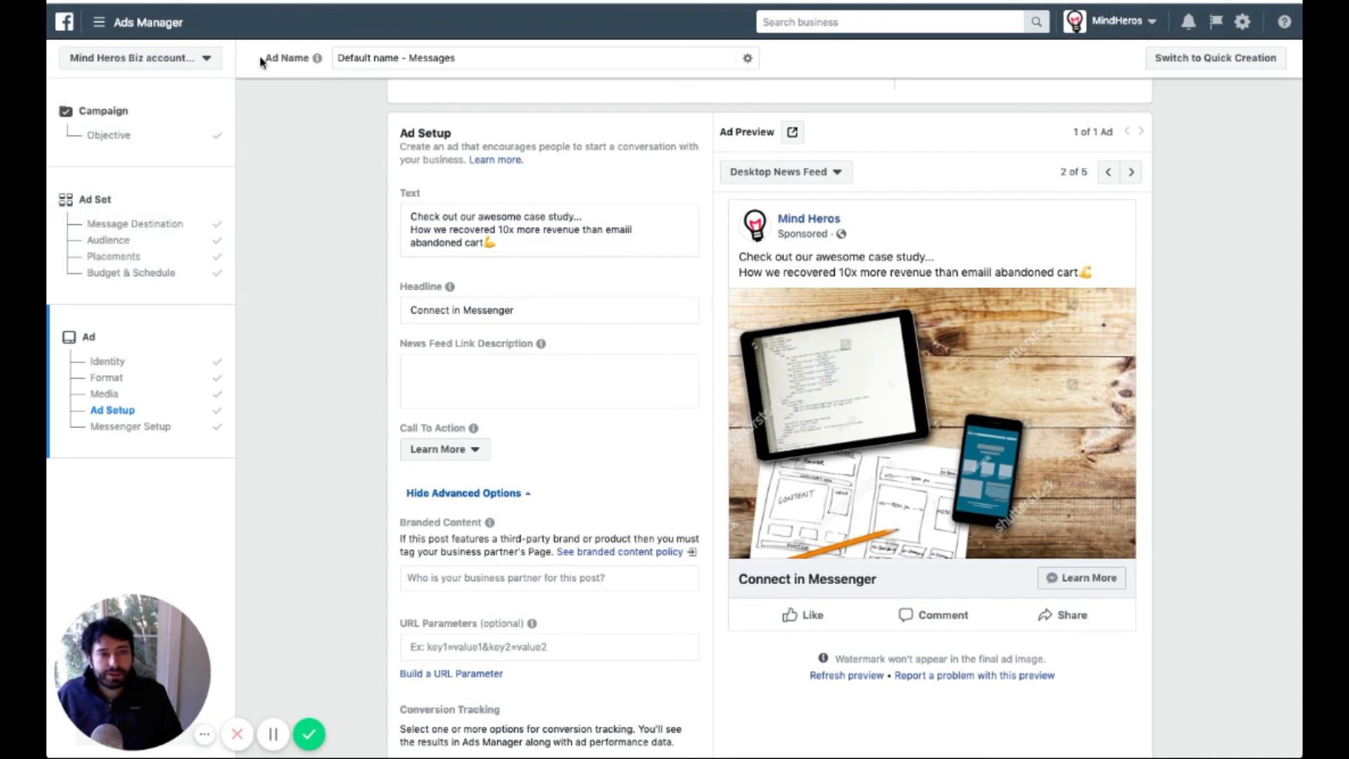
# Leave the open ad draft for the main Ads Manager page
pyautogui.click(98, 22)
pyautogui.click(109, 113)
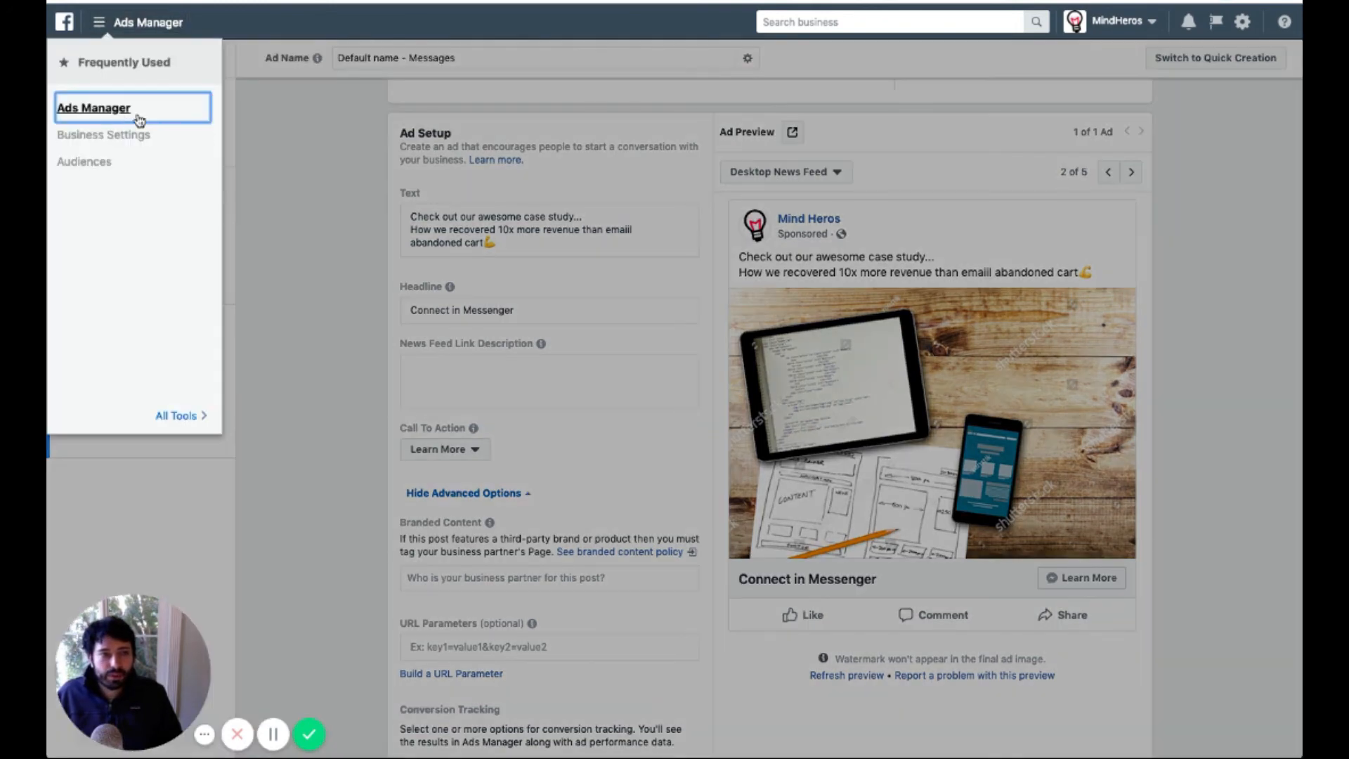